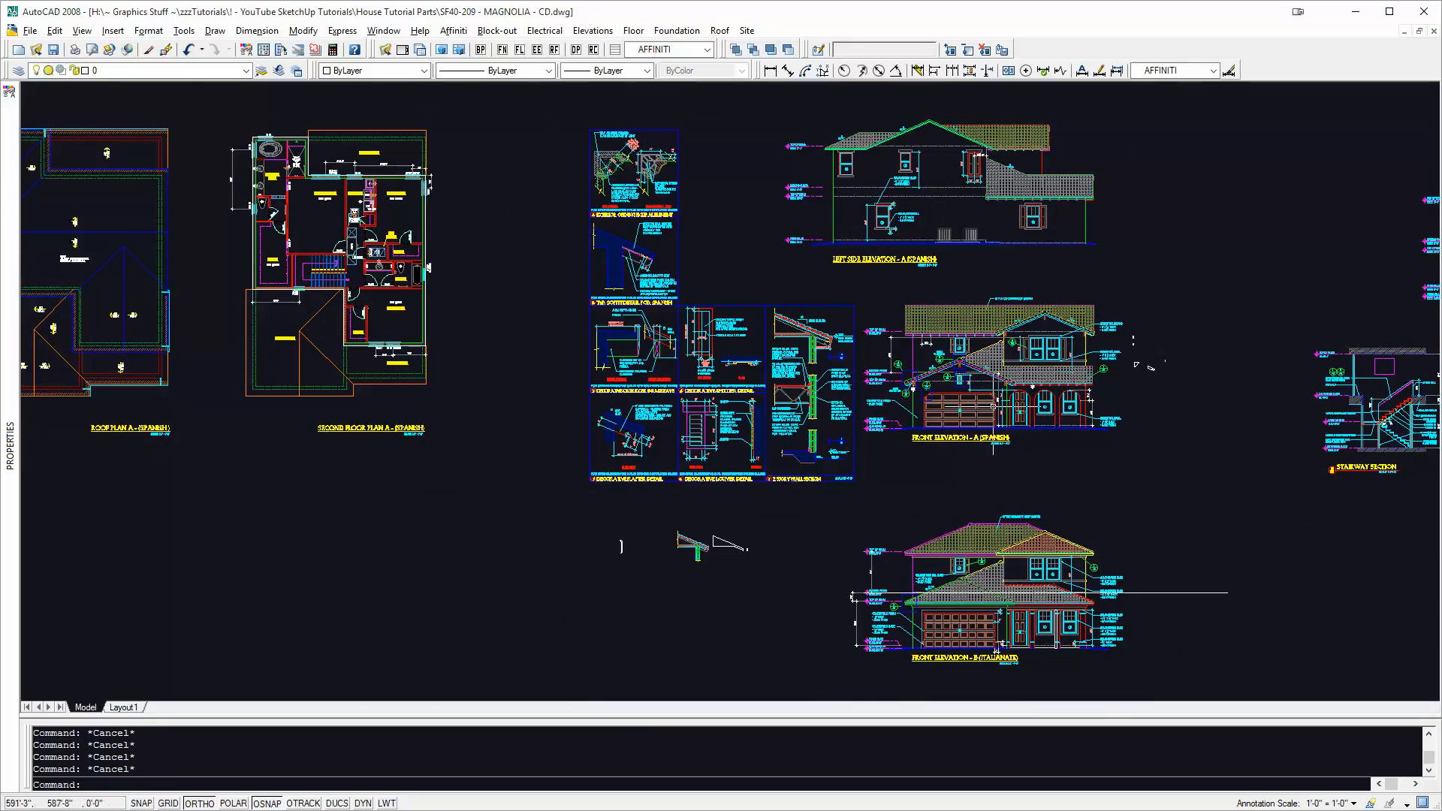
Step: Examine the Front Elevation - A (Spanish) drawing around the garage door, entry door and porch arches
{"action": "middle_click_drag", "start_coordinate": [942, 359], "coordinate": [935, 363]}
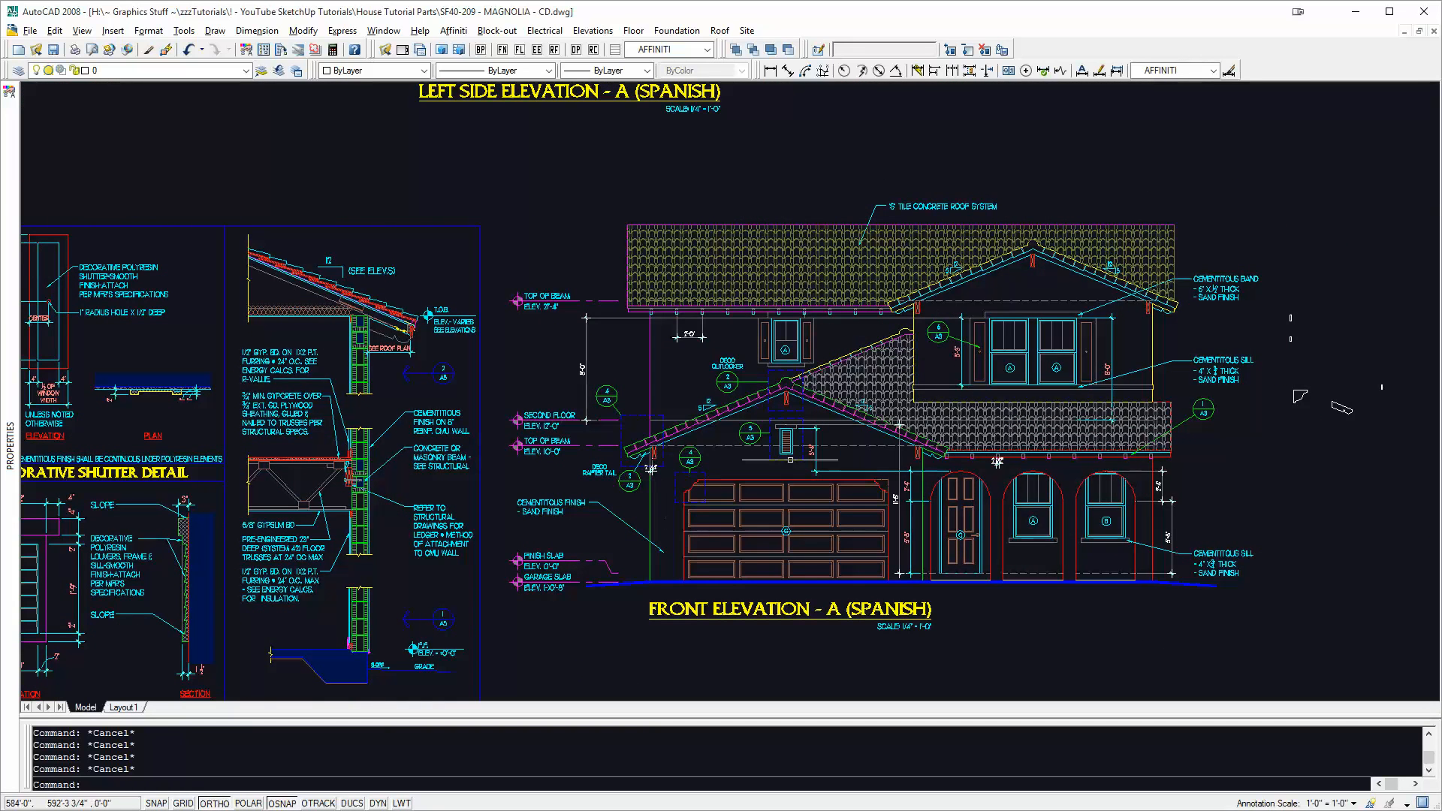
{"action": "scroll", "coordinate": [985, 482], "scroll_direction": "up", "scroll_amount": 2}
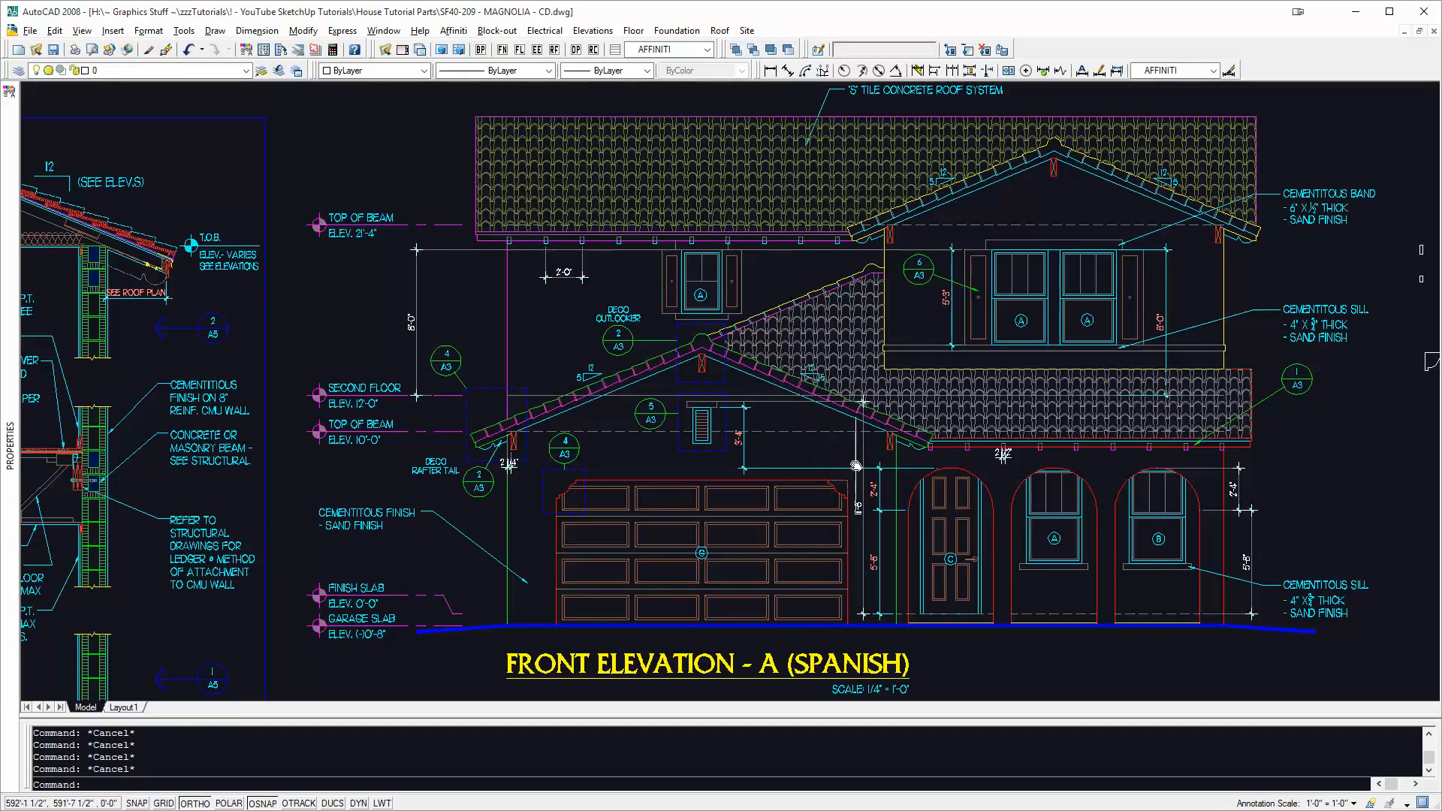
{"action": "middle_click_drag", "start_coordinate": [830, 450], "coordinate": [760, 433]}
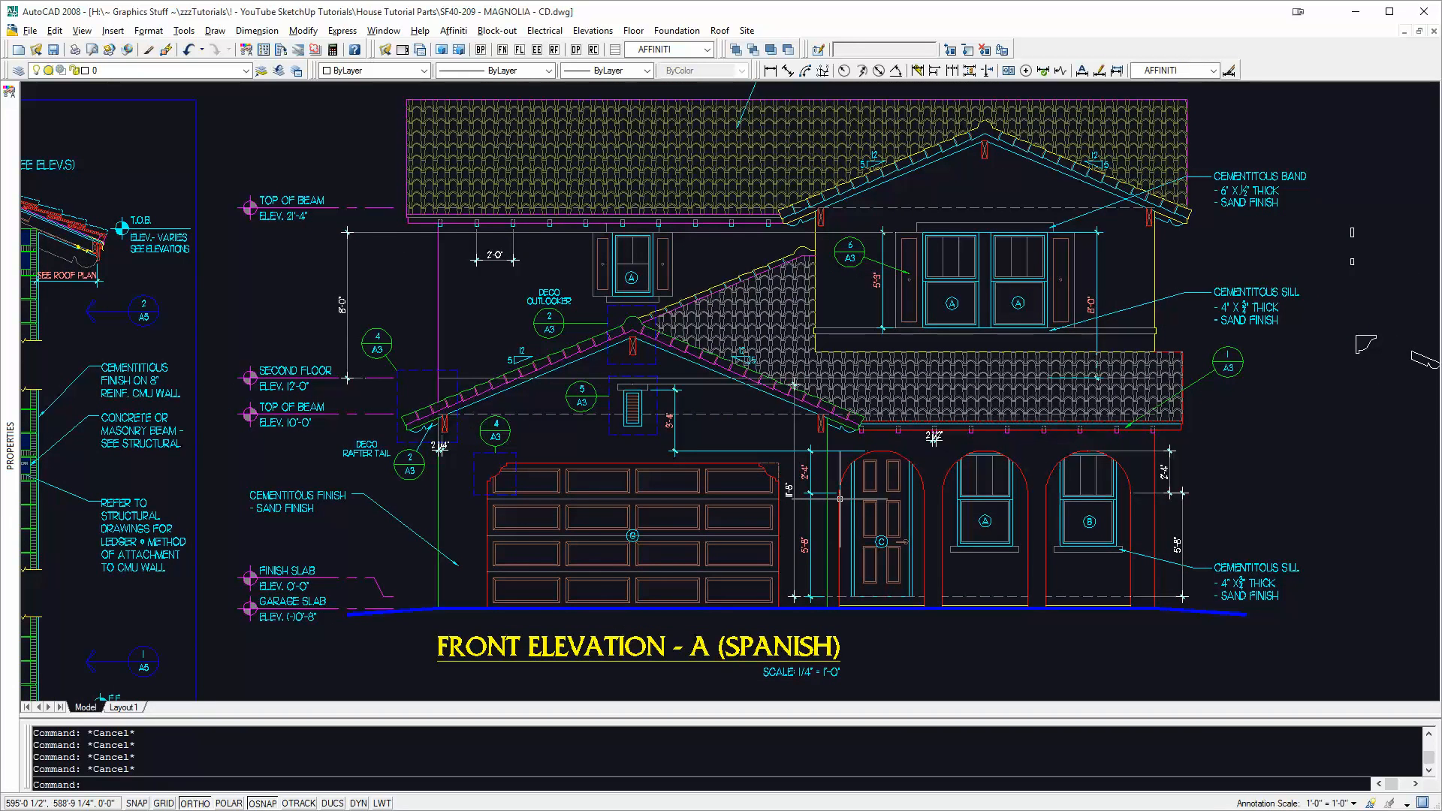
{"action": "middle_click_drag", "start_coordinate": [840, 499], "coordinate": [799, 507]}
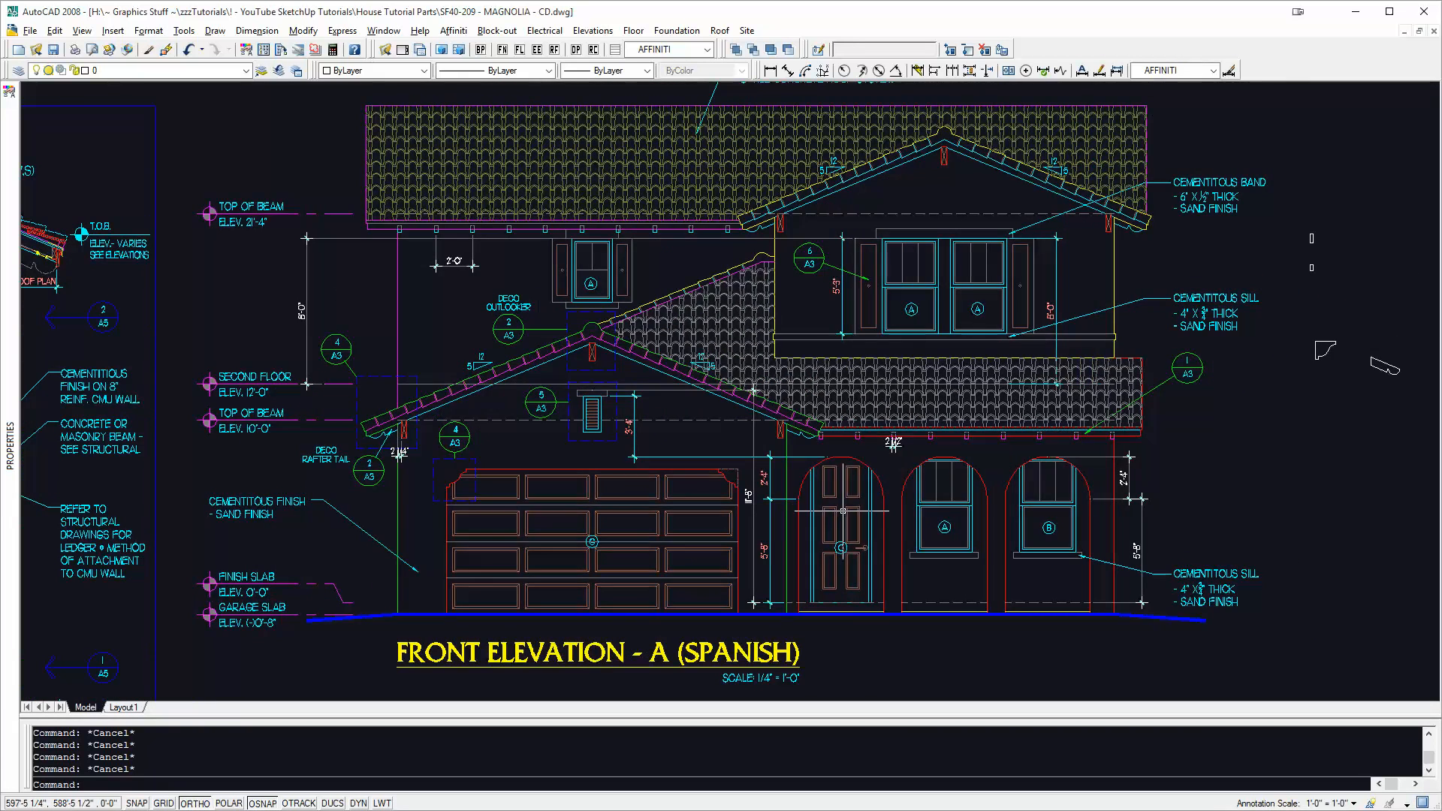
{"action": "middle_click_drag", "start_coordinate": [894, 443], "coordinate": [925, 443]}
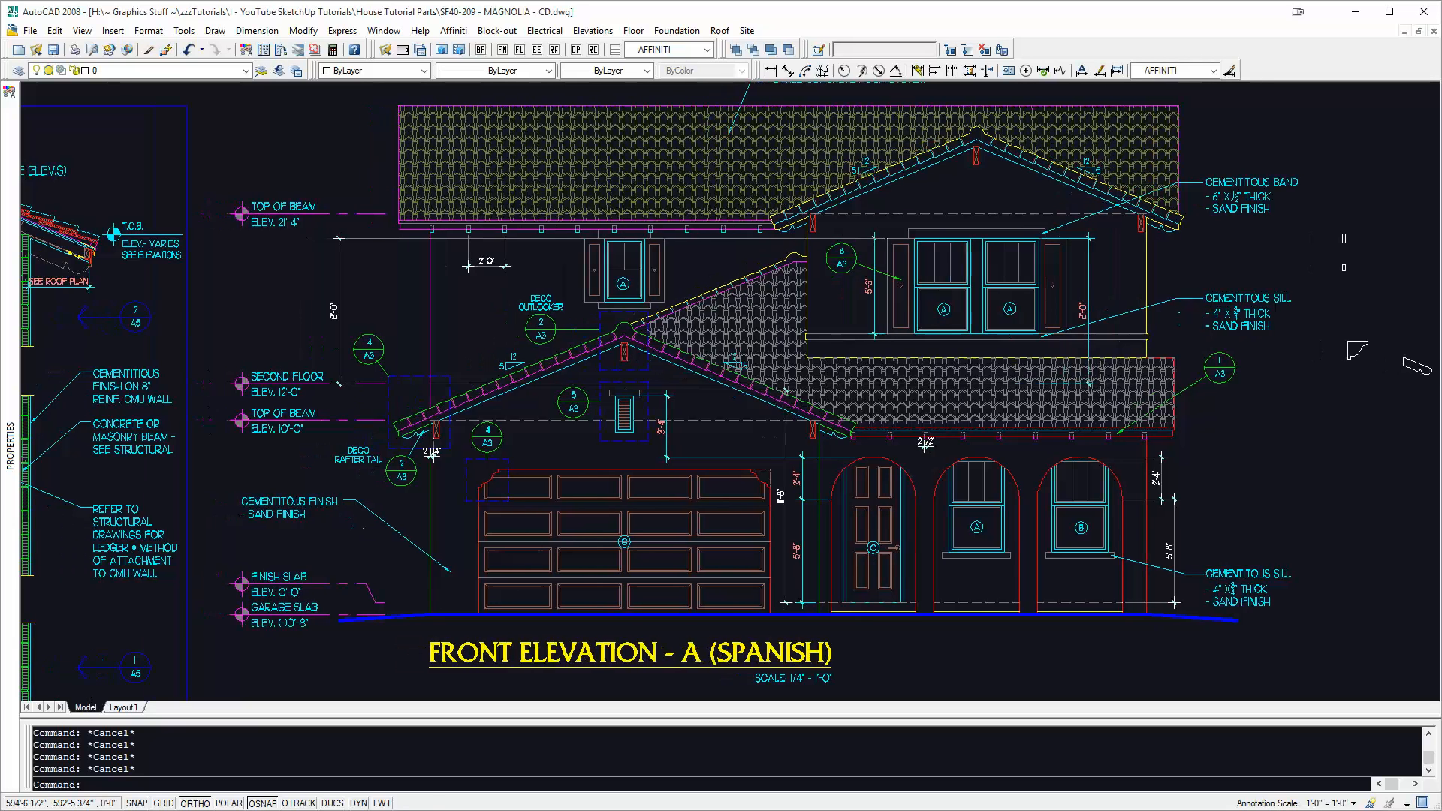
{"action": "scroll", "coordinate": [786, 389], "scroll_direction": "down", "scroll_amount": 1}
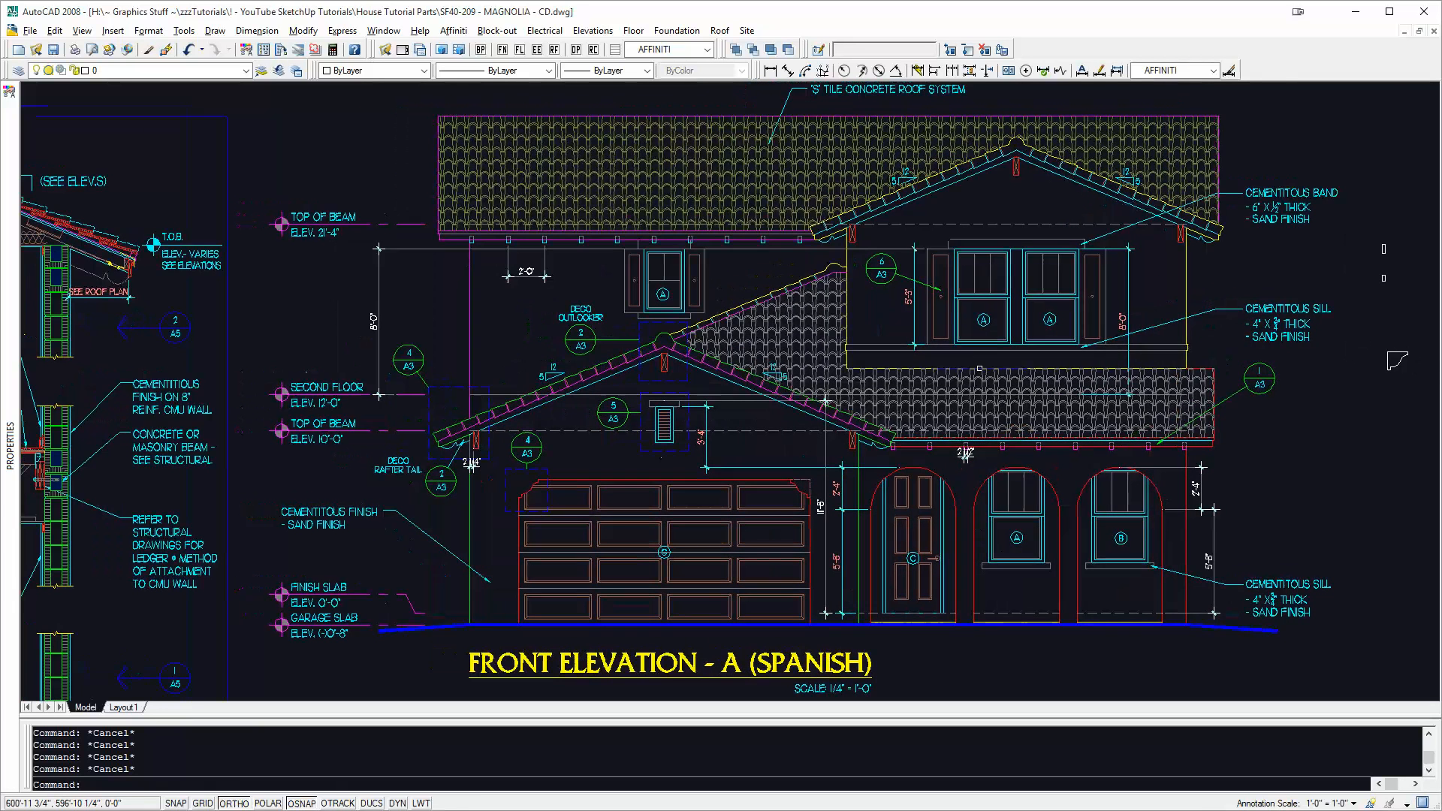
{"action": "scroll", "coordinate": [841, 428], "scroll_direction": "down", "scroll_amount": 2}
{"action": "middle_click_drag", "start_coordinate": [869, 455], "coordinate": [860, 465]}
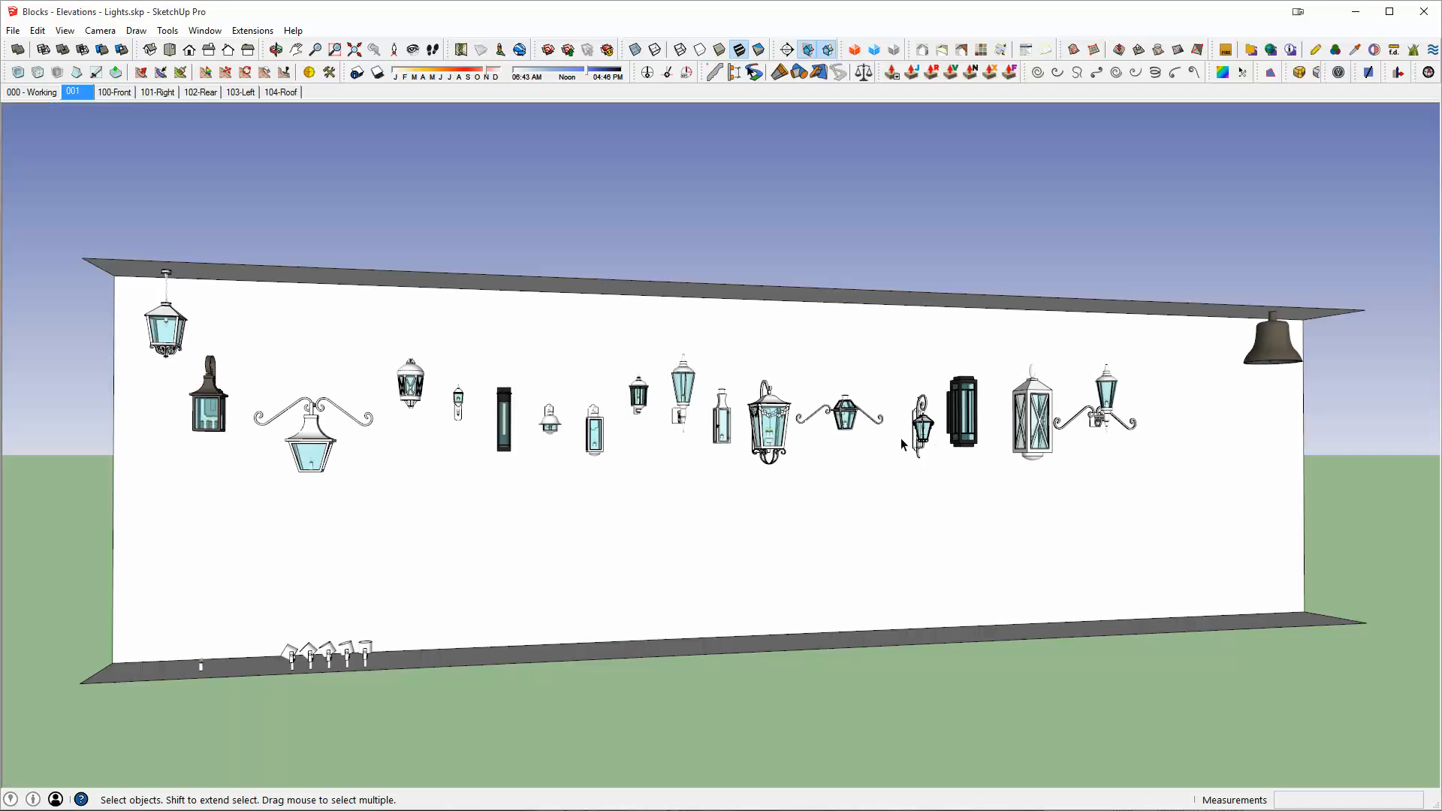
Step: Switch to SketchUp's Blocks - Elevations - Lights.skp and examine the wall of exterior light fixtures, including the hanging lantern
{"action": "middle_click_drag", "start_coordinate": [901, 443], "coordinate": [772, 450]}
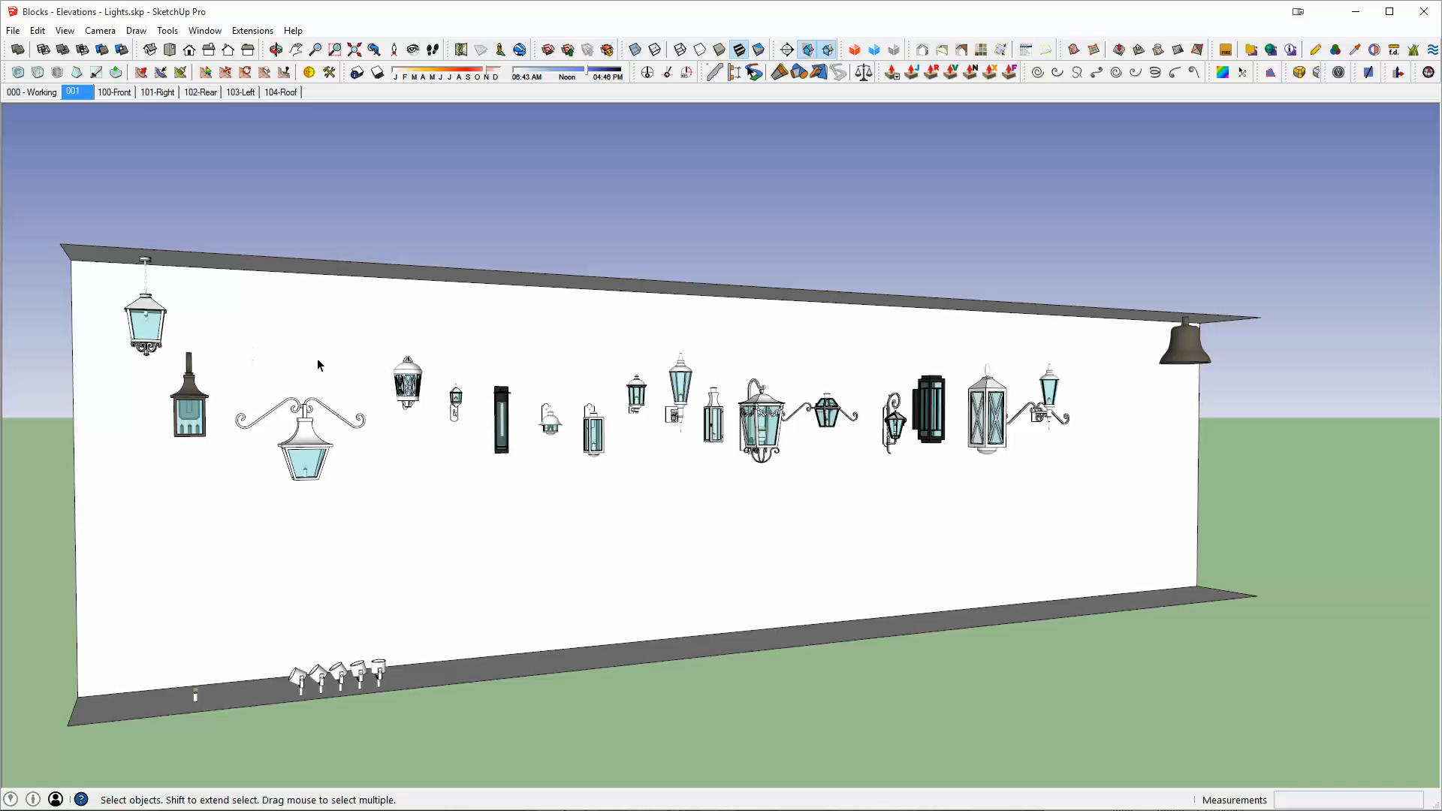
{"action": "middle_click_drag", "start_coordinate": [652, 401], "coordinate": [721, 398]}
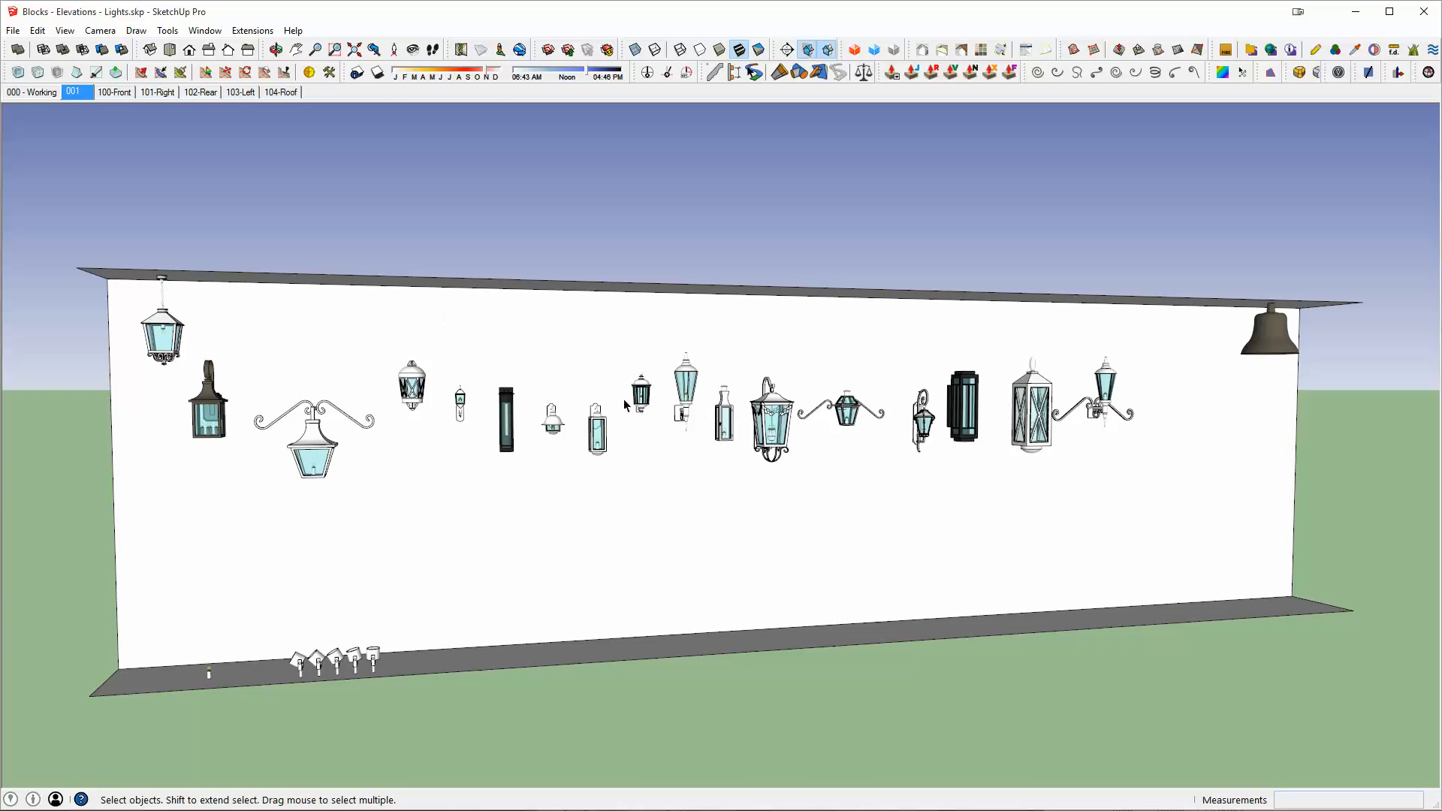
{"action": "middle_click_drag", "start_coordinate": [624, 406], "coordinate": [597, 423]}
{"action": "scroll", "coordinate": [218, 402], "scroll_direction": "up", "scroll_amount": 5}
{"action": "middle_click_drag", "start_coordinate": [668, 481], "coordinate": [554, 338]}
{"action": "mouse_move", "coordinate": [756, 440]}
{"action": "middle_mouse_down", "text": "shift"}
{"action": "mouse_move", "coordinate": [600, 368]}
{"action": "mouse_move", "coordinate": [281, 271]}
{"action": "middle_mouse_up", "text": "shift"}
{"action": "scroll", "coordinate": [655, 403], "scroll_direction": "down", "scroll_amount": 2}
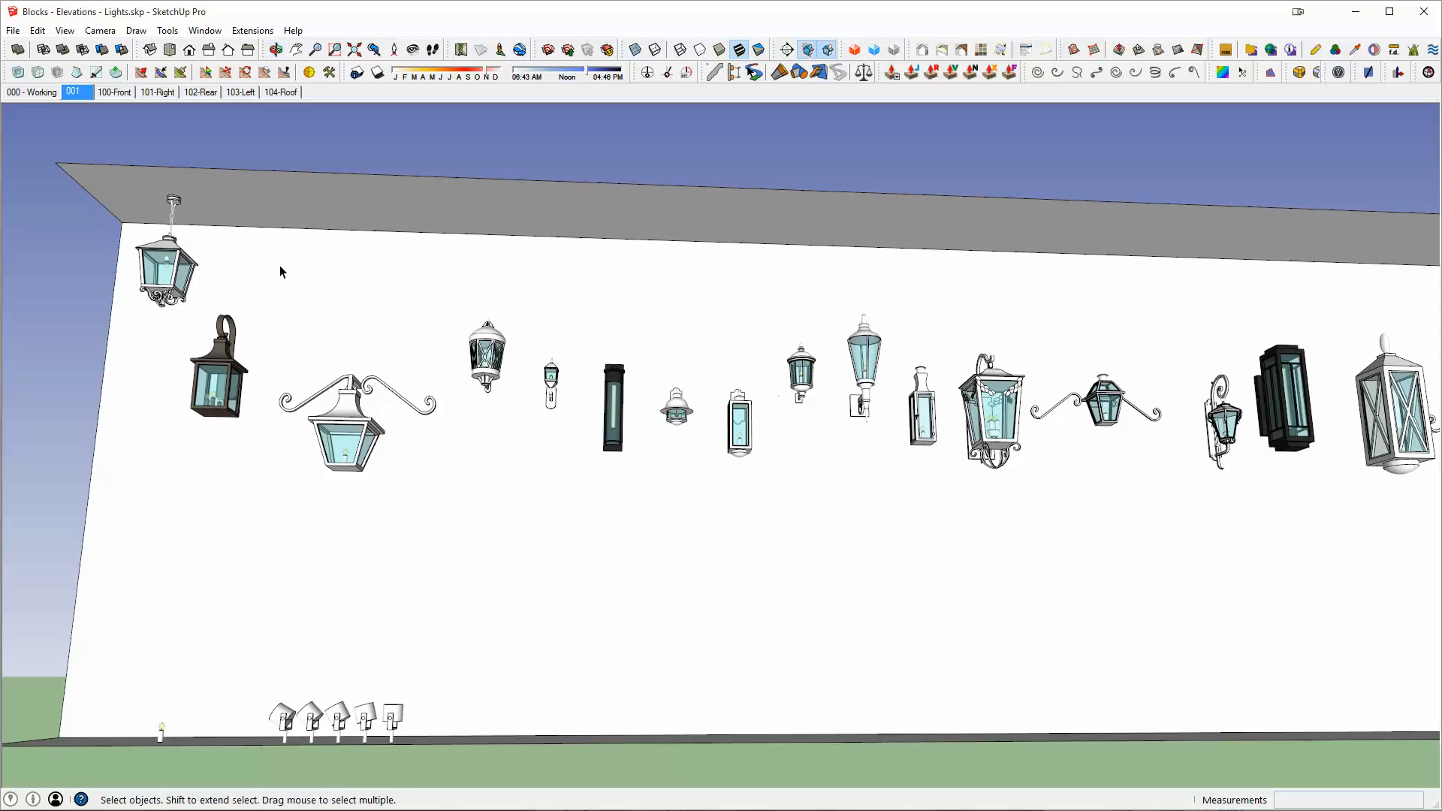
{"action": "scroll", "coordinate": [175, 203], "scroll_direction": "up", "scroll_amount": 5}
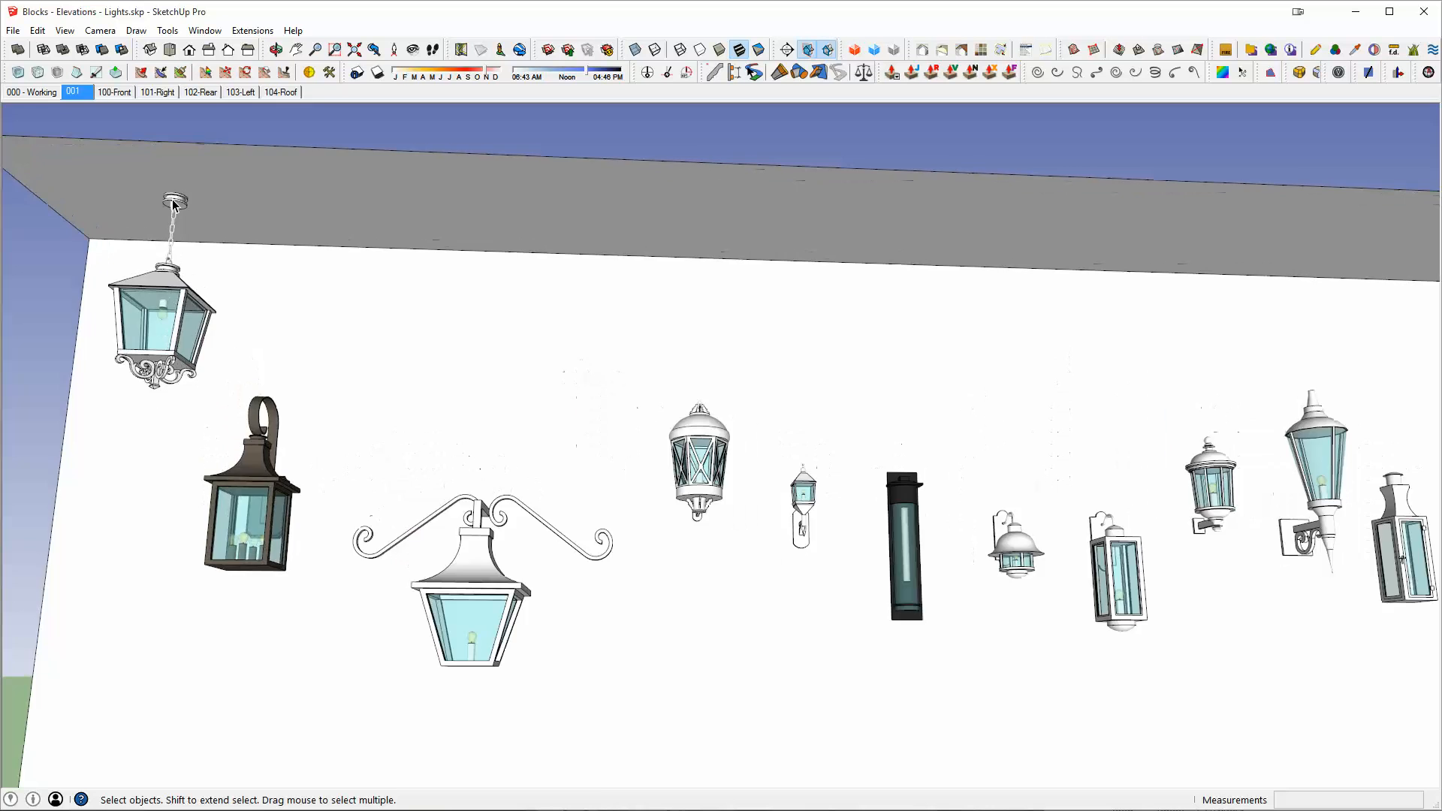
{"action": "mouse_move", "coordinate": [263, 214]}
{"action": "middle_mouse_down", "text": "shift"}
{"action": "mouse_move", "coordinate": [751, 300]}
{"action": "mouse_move", "coordinate": [849, 336]}
{"action": "middle_mouse_up", "text": "shift"}
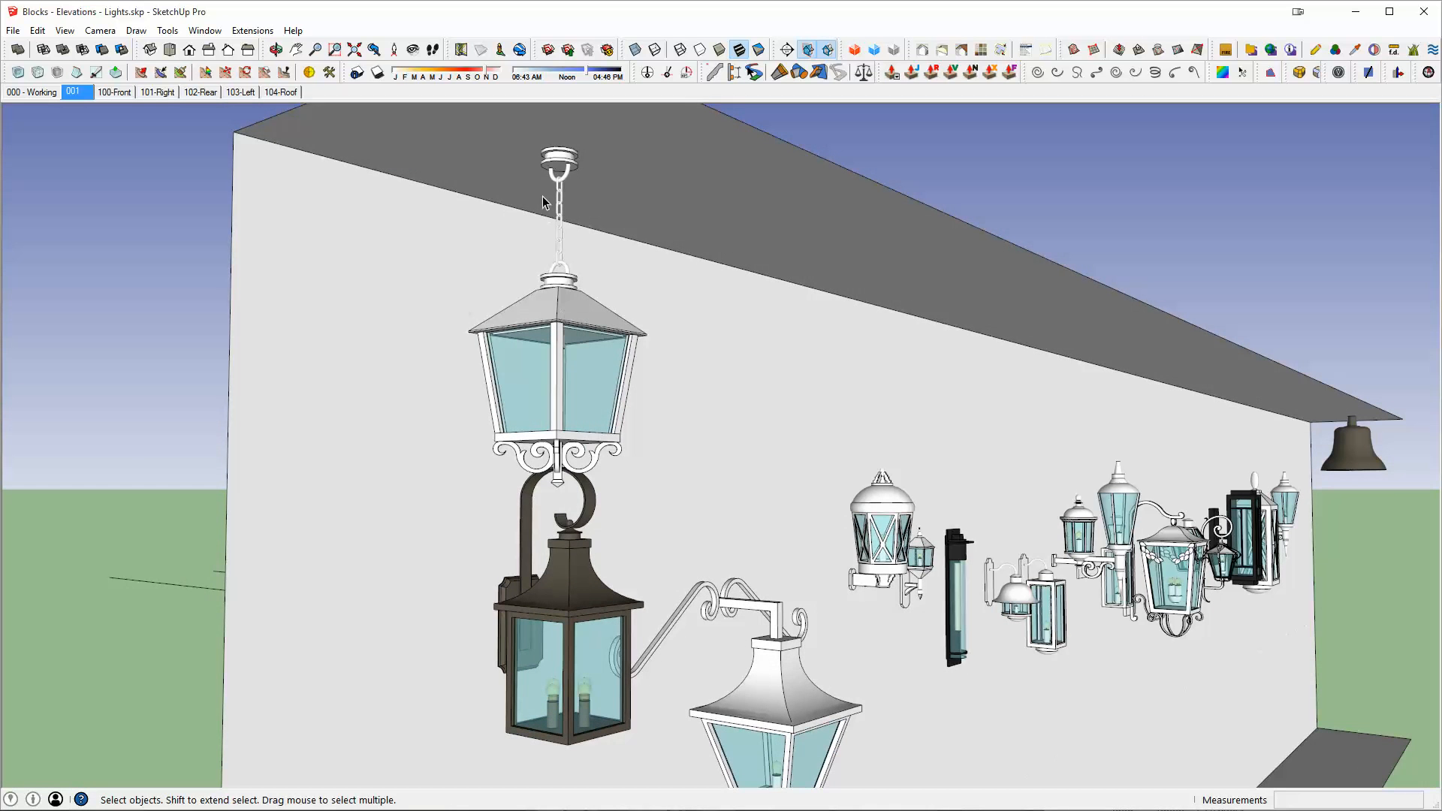
{"action": "mouse_move", "coordinate": [1253, 528]}
{"action": "middle_mouse_down"}
{"action": "mouse_move", "coordinate": [763, 602]}
{"action": "mouse_move", "coordinate": [782, 498]}
{"action": "middle_mouse_up"}
{"action": "scroll", "coordinate": [763, 601], "scroll_direction": "down", "scroll_amount": 3}
{"action": "scroll", "coordinate": [781, 498], "scroll_direction": "up", "scroll_amount": 2}
{"action": "middle_click_drag", "start_coordinate": [839, 564], "coordinate": [854, 490], "text": "shift"}
{"action": "scroll", "coordinate": [847, 492], "scroll_direction": "down", "scroll_amount": 2}
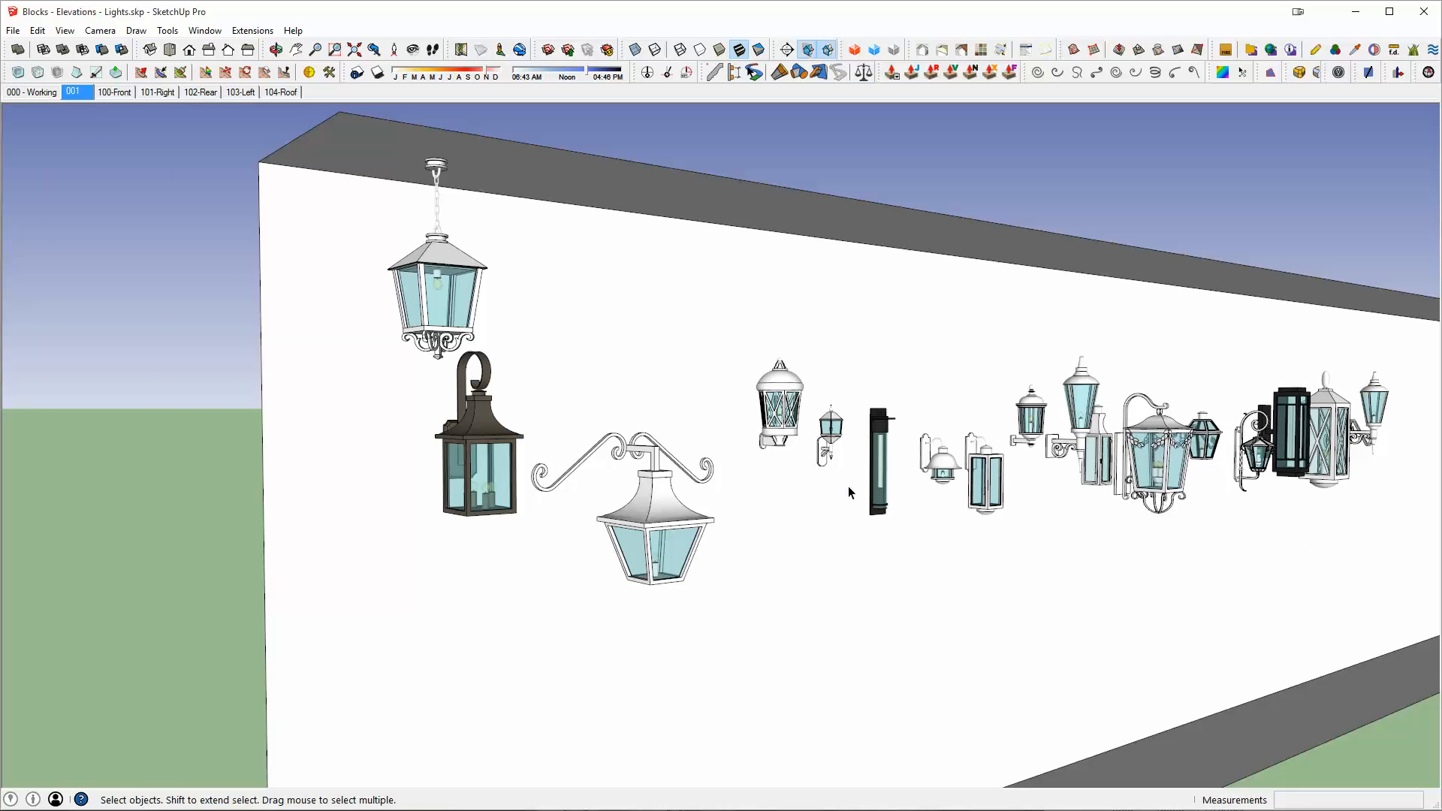
Step: Display the in-model materials and inspect the bulb inside the scroll-bracket lantern for its emissive material
{"action": "key", "text": "b"}
{"action": "left_click", "coordinate": [1114, 233]}
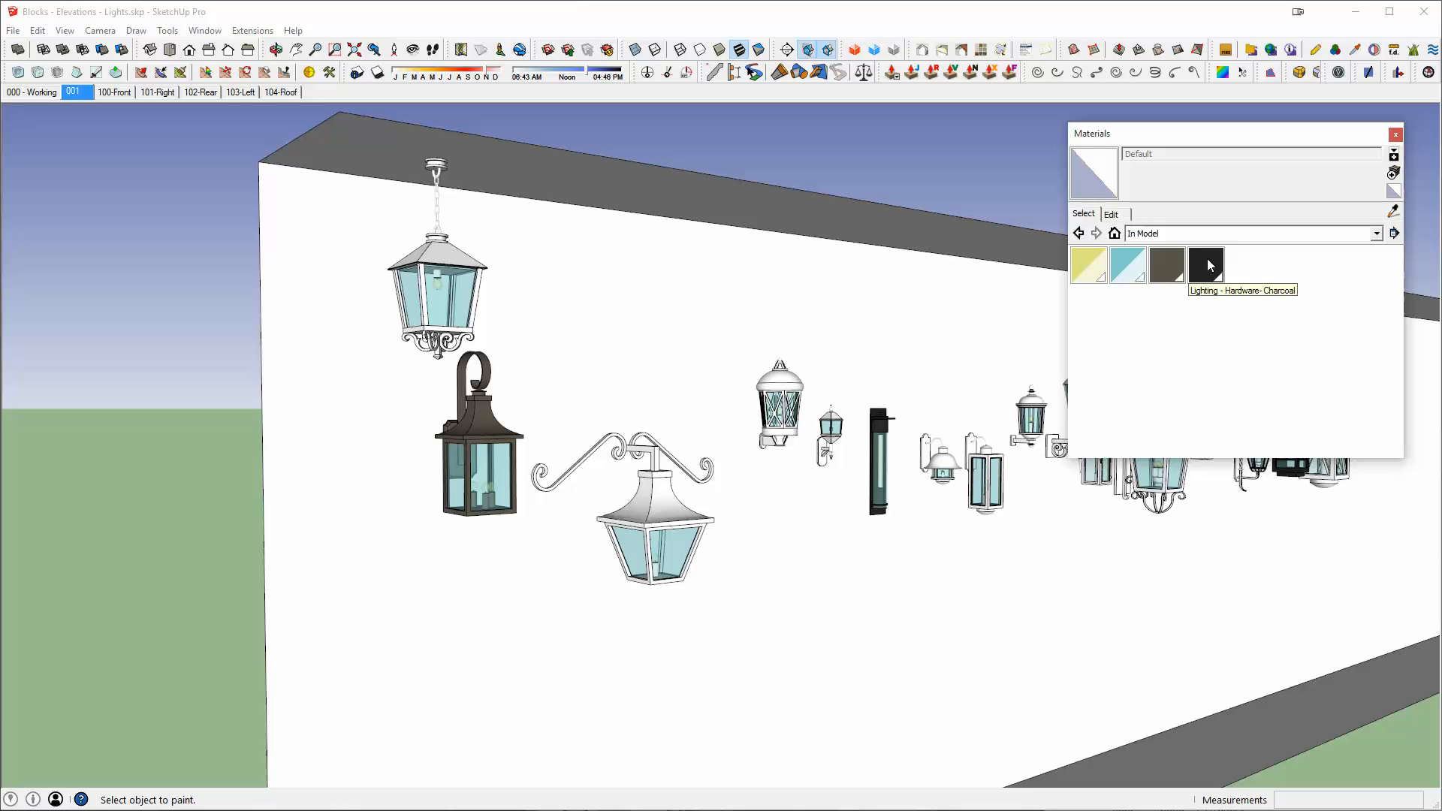
{"action": "middle_click_drag", "start_coordinate": [732, 505], "coordinate": [721, 514]}
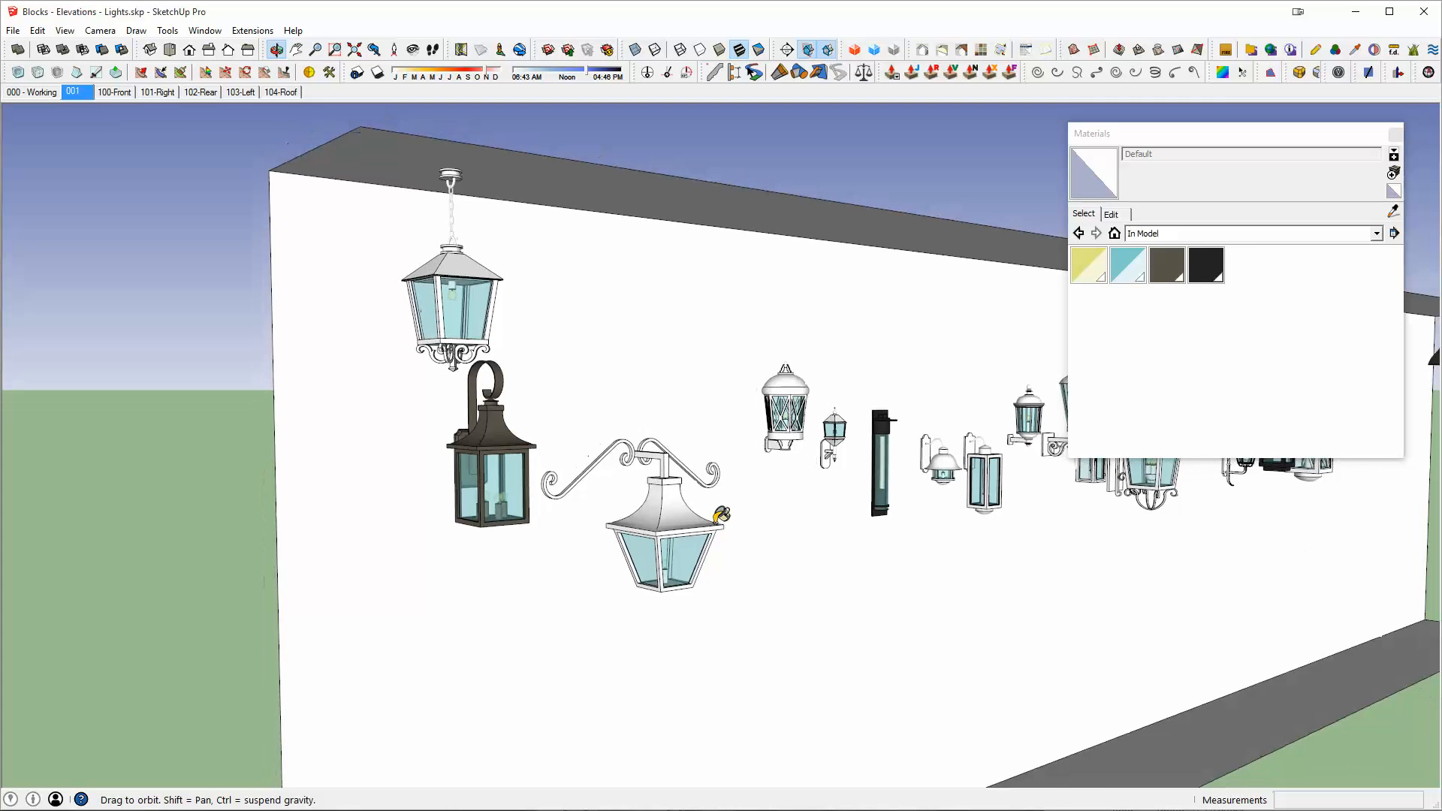
{"action": "scroll", "coordinate": [721, 514], "scroll_direction": "up", "scroll_amount": 10}
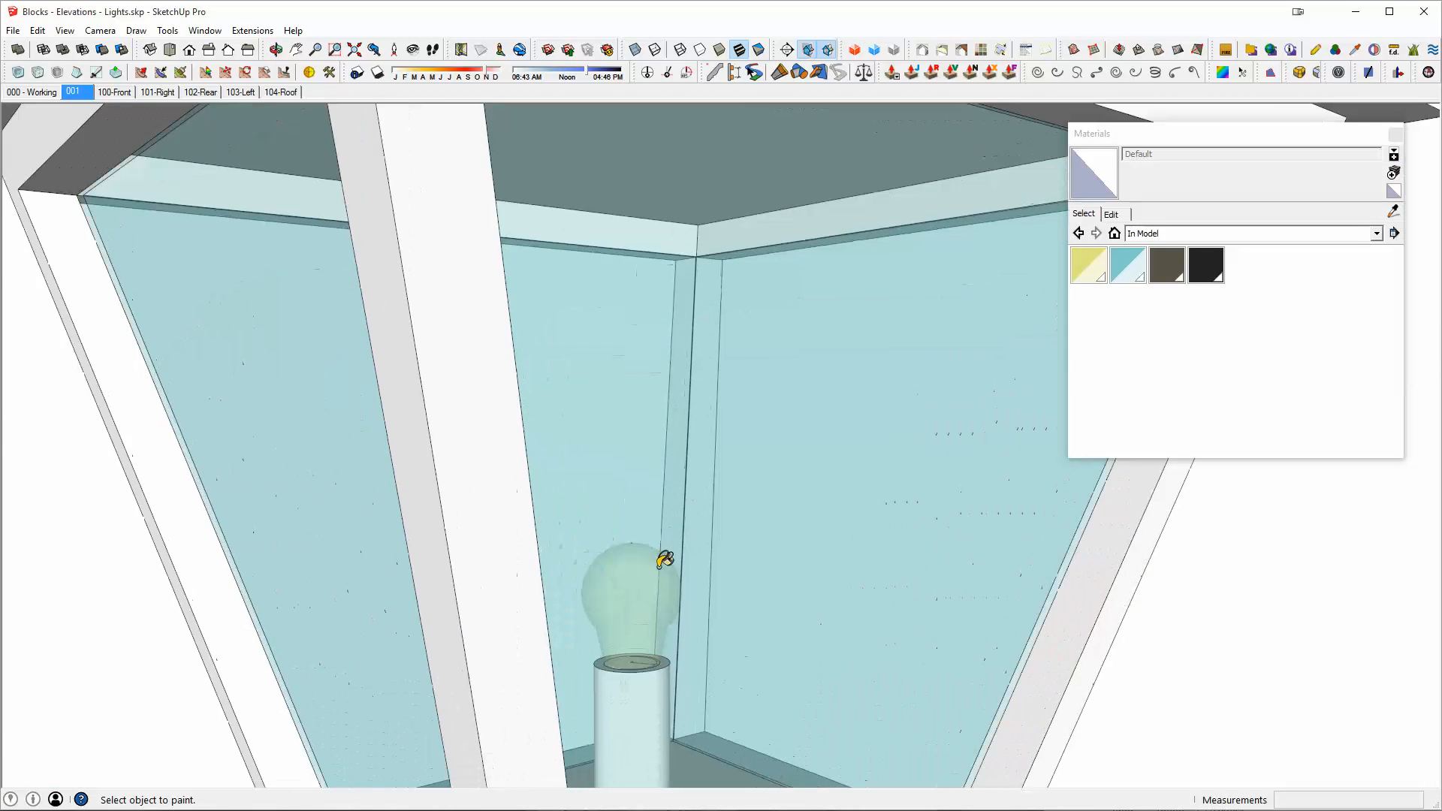
{"action": "scroll", "coordinate": [645, 586], "scroll_direction": "up", "scroll_amount": 5}
{"action": "middle_click_drag", "start_coordinate": [618, 560], "coordinate": [725, 610]}
{"action": "key", "text": "space"}
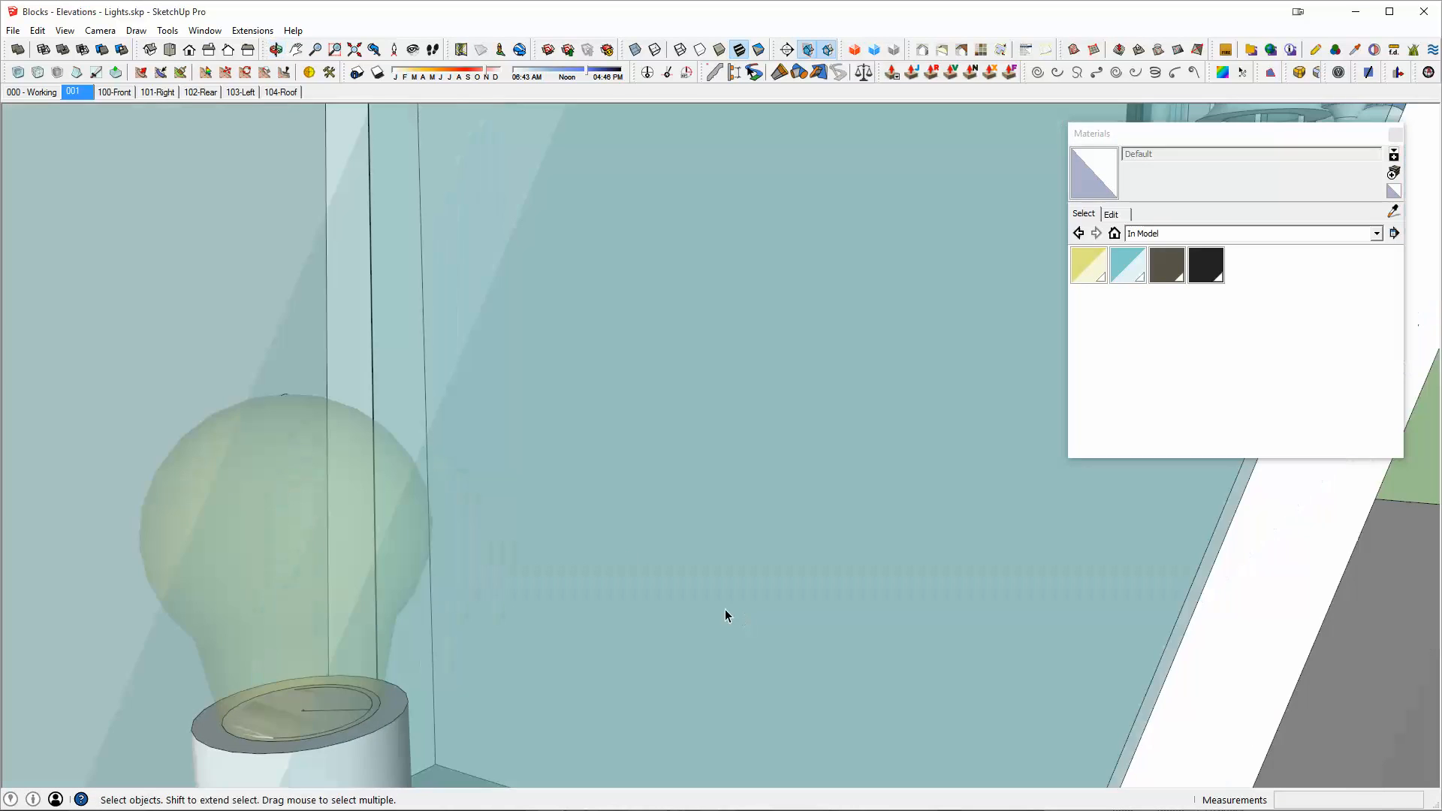
{"action": "scroll", "coordinate": [329, 497], "scroll_direction": "up", "scroll_amount": 3}
{"action": "middle_click_drag", "start_coordinate": [329, 498], "coordinate": [773, 283], "text": "shift"}
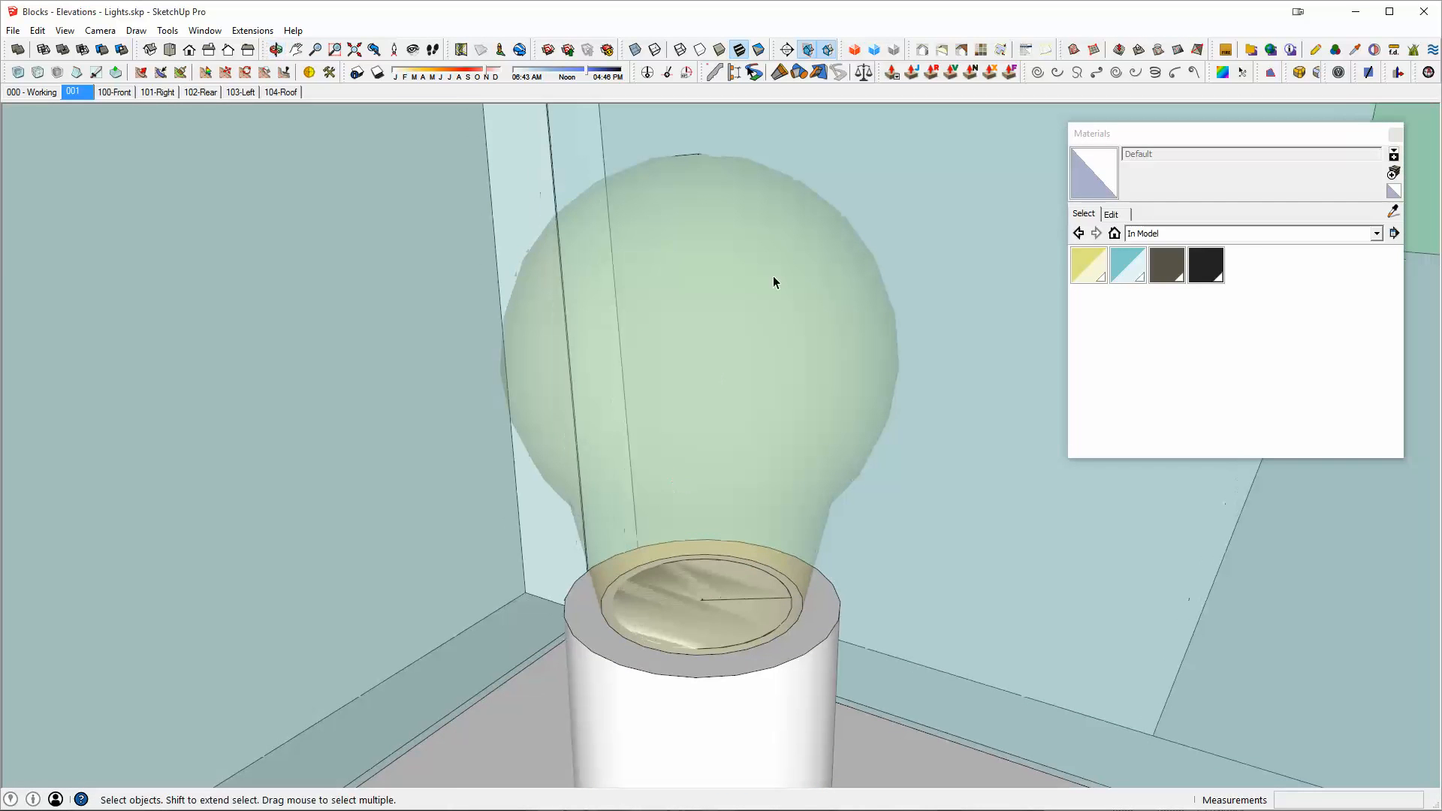
{"action": "middle_click_drag", "start_coordinate": [723, 612], "coordinate": [685, 565]}
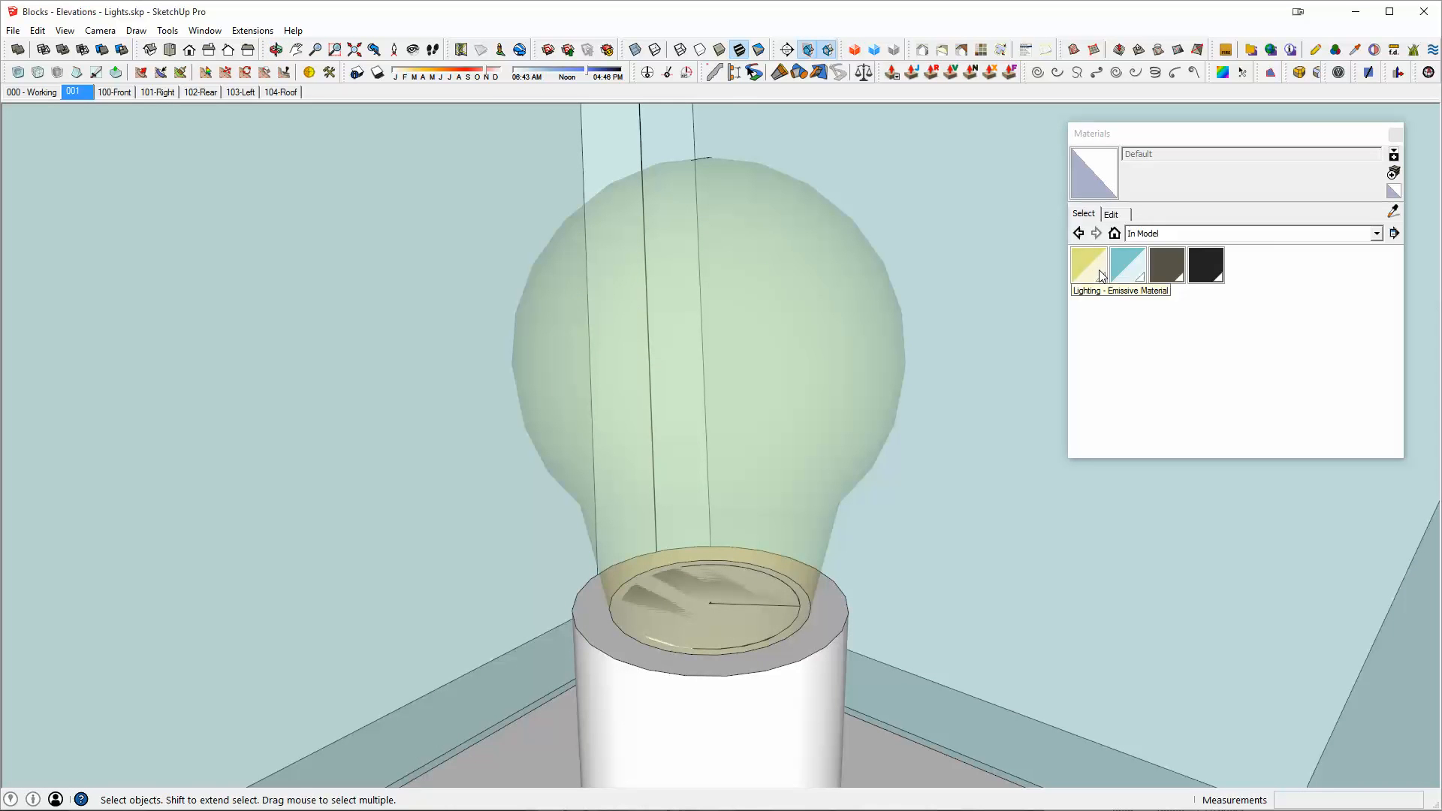
{"action": "middle_click_drag", "start_coordinate": [702, 330], "coordinate": [595, 328]}
{"action": "scroll", "coordinate": [718, 346], "scroll_direction": "down", "scroll_amount": 5}
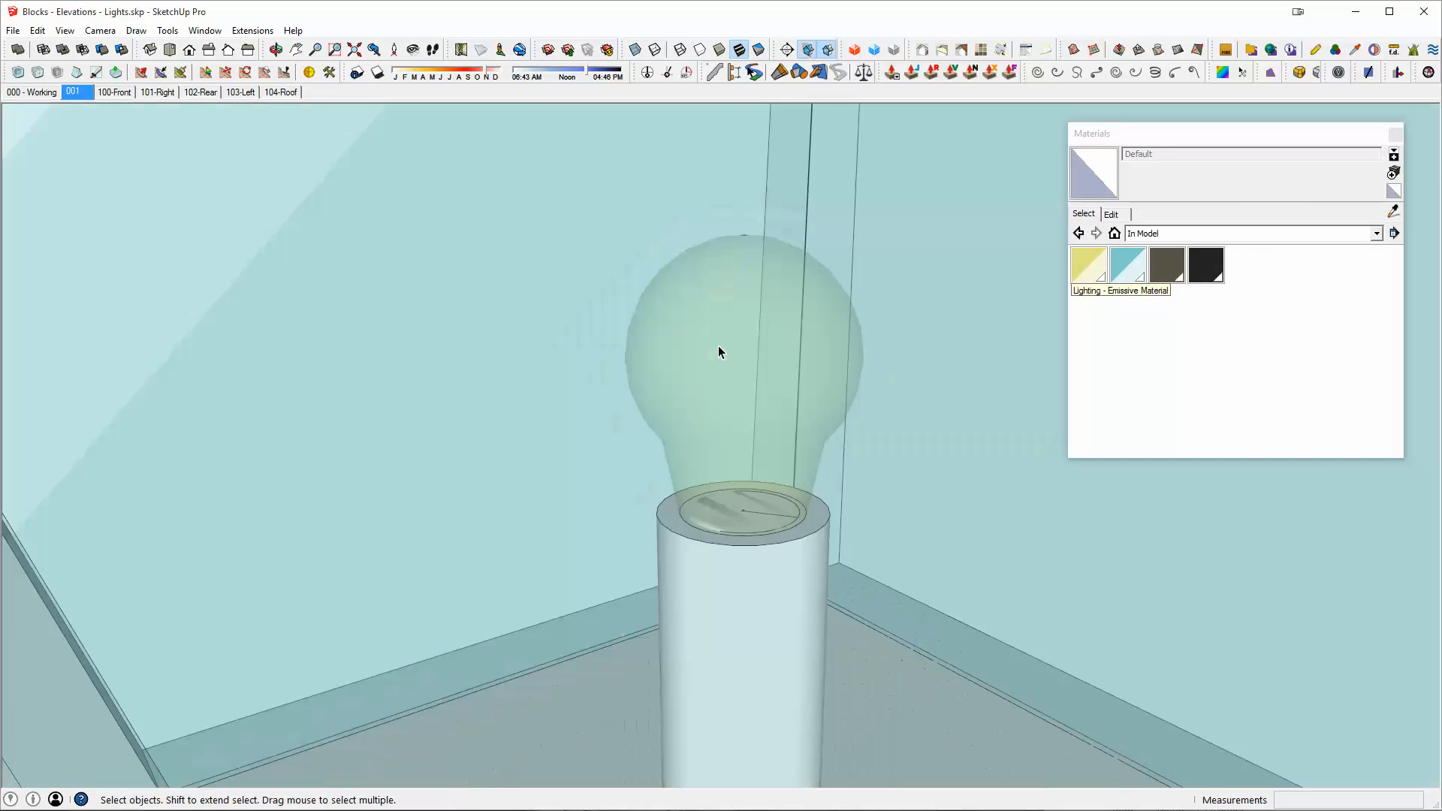
Step: Examine the glass and hardware finishes on the lanterns along the display wall
{"action": "scroll", "coordinate": [737, 339], "scroll_direction": "down", "scroll_amount": 6}
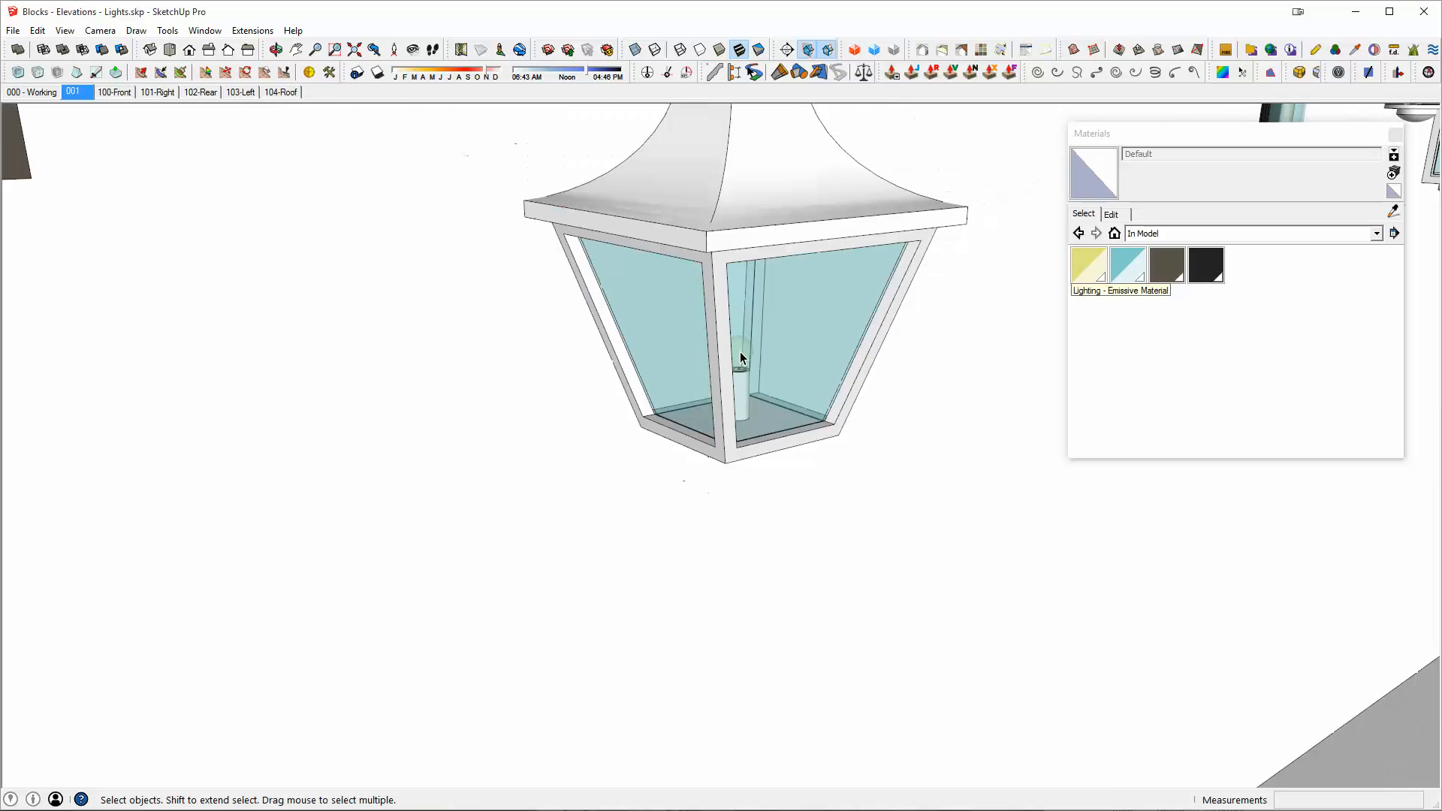
{"action": "middle_click_drag", "start_coordinate": [741, 351], "coordinate": [708, 347]}
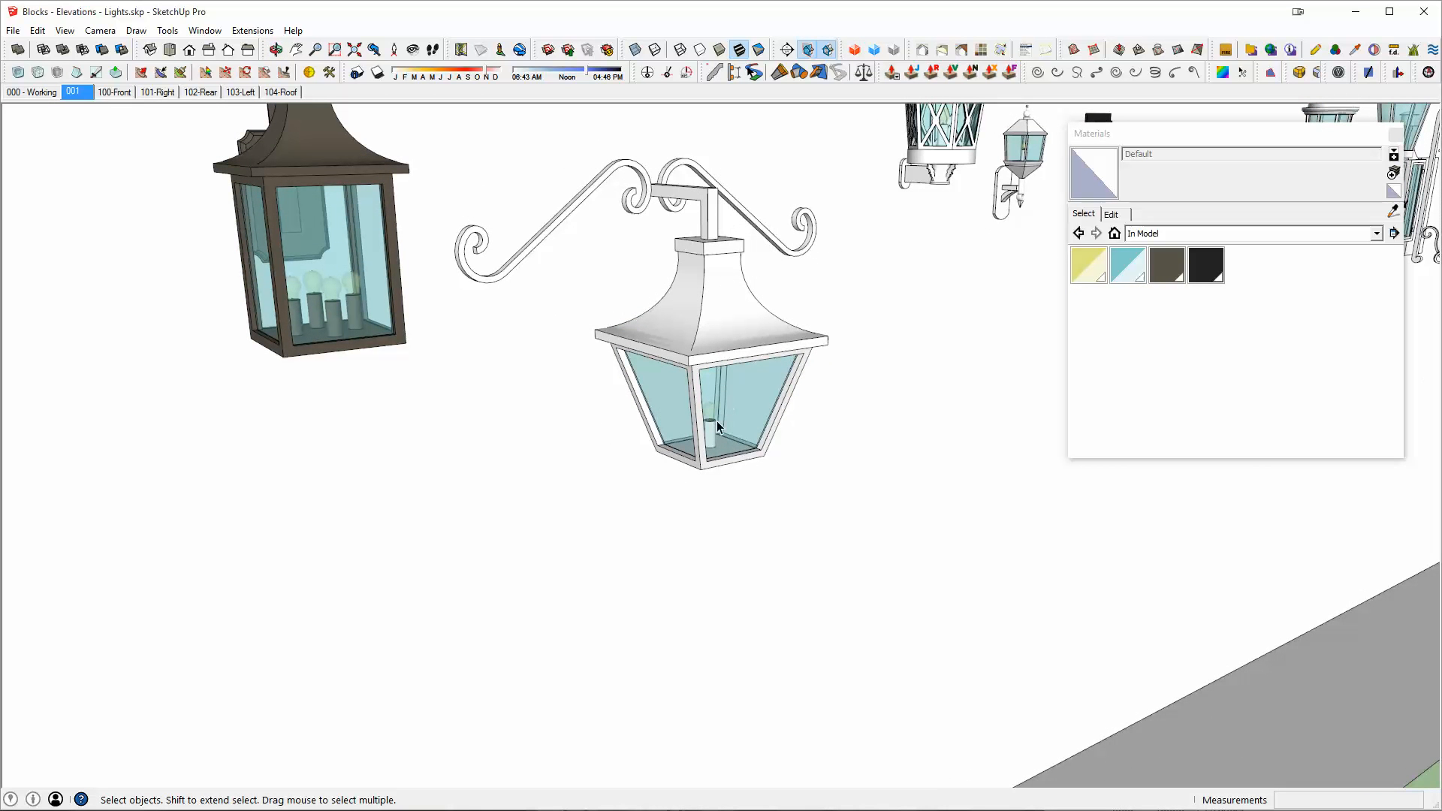
{"action": "middle_click_drag", "start_coordinate": [706, 434], "coordinate": [769, 438]}
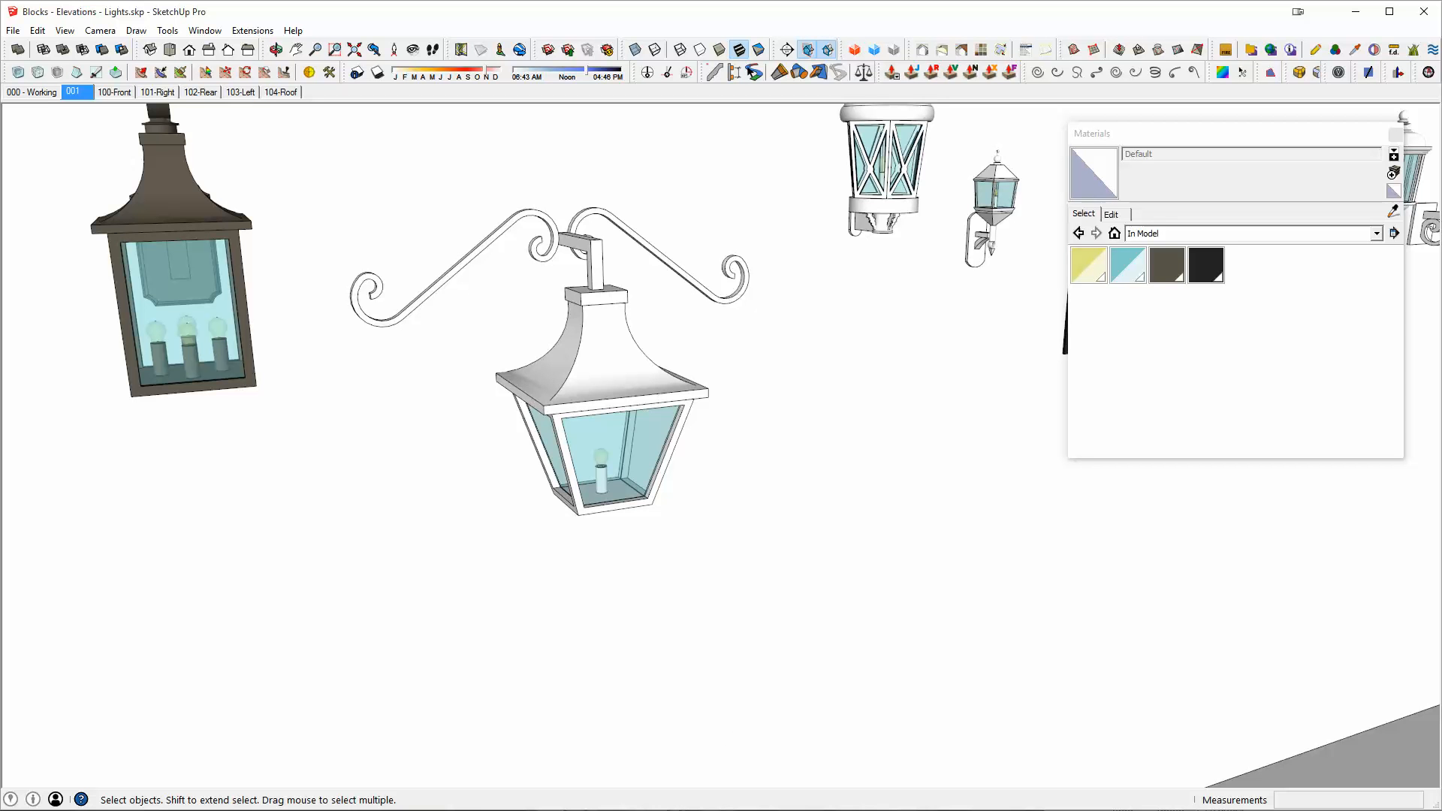
{"action": "middle_click_drag", "start_coordinate": [651, 448], "coordinate": [793, 537]}
{"action": "scroll", "coordinate": [887, 322], "scroll_direction": "down", "scroll_amount": 3}
{"action": "middle_click_drag", "start_coordinate": [886, 323], "coordinate": [729, 498], "text": "shift"}
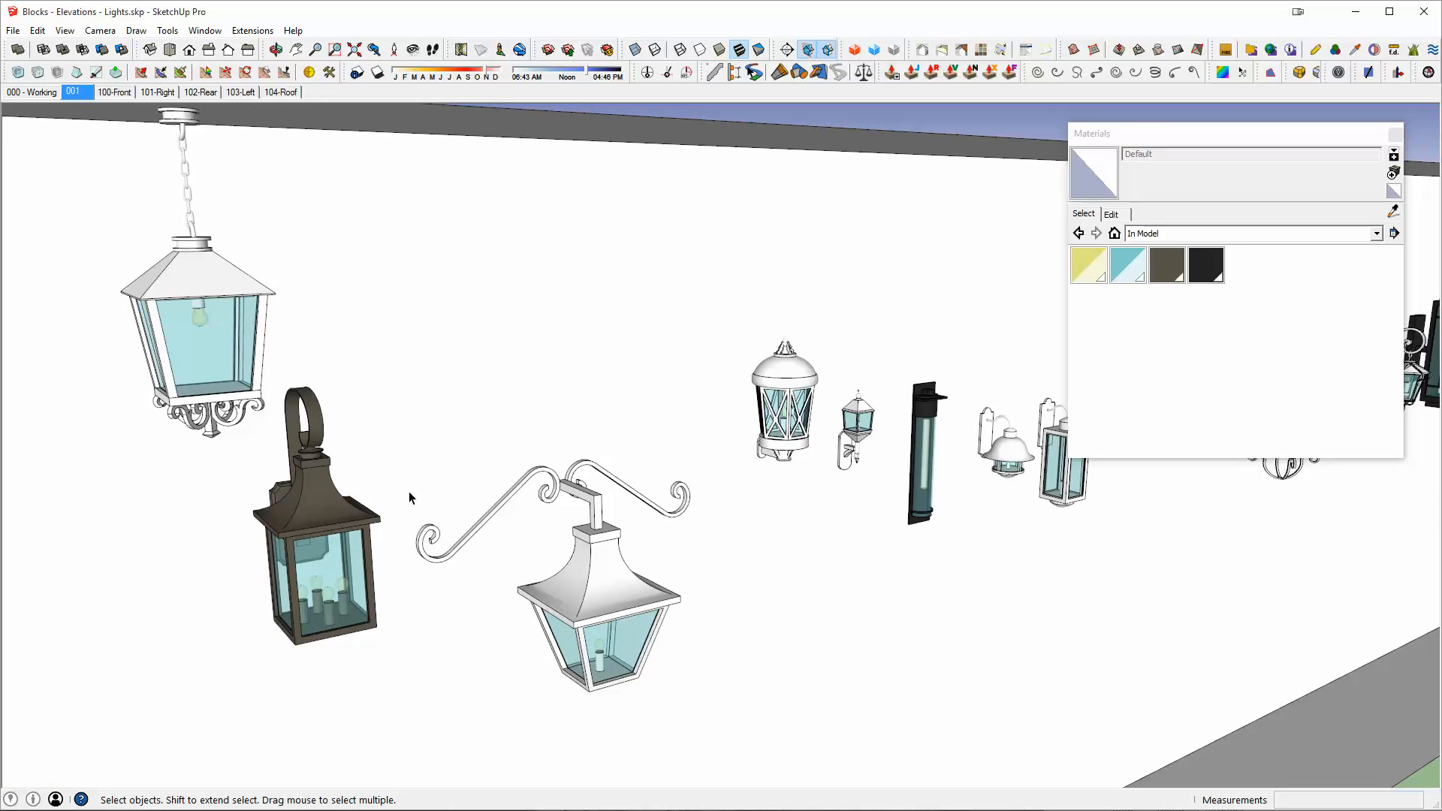
{"action": "middle_click_drag", "start_coordinate": [616, 652], "coordinate": [492, 519]}
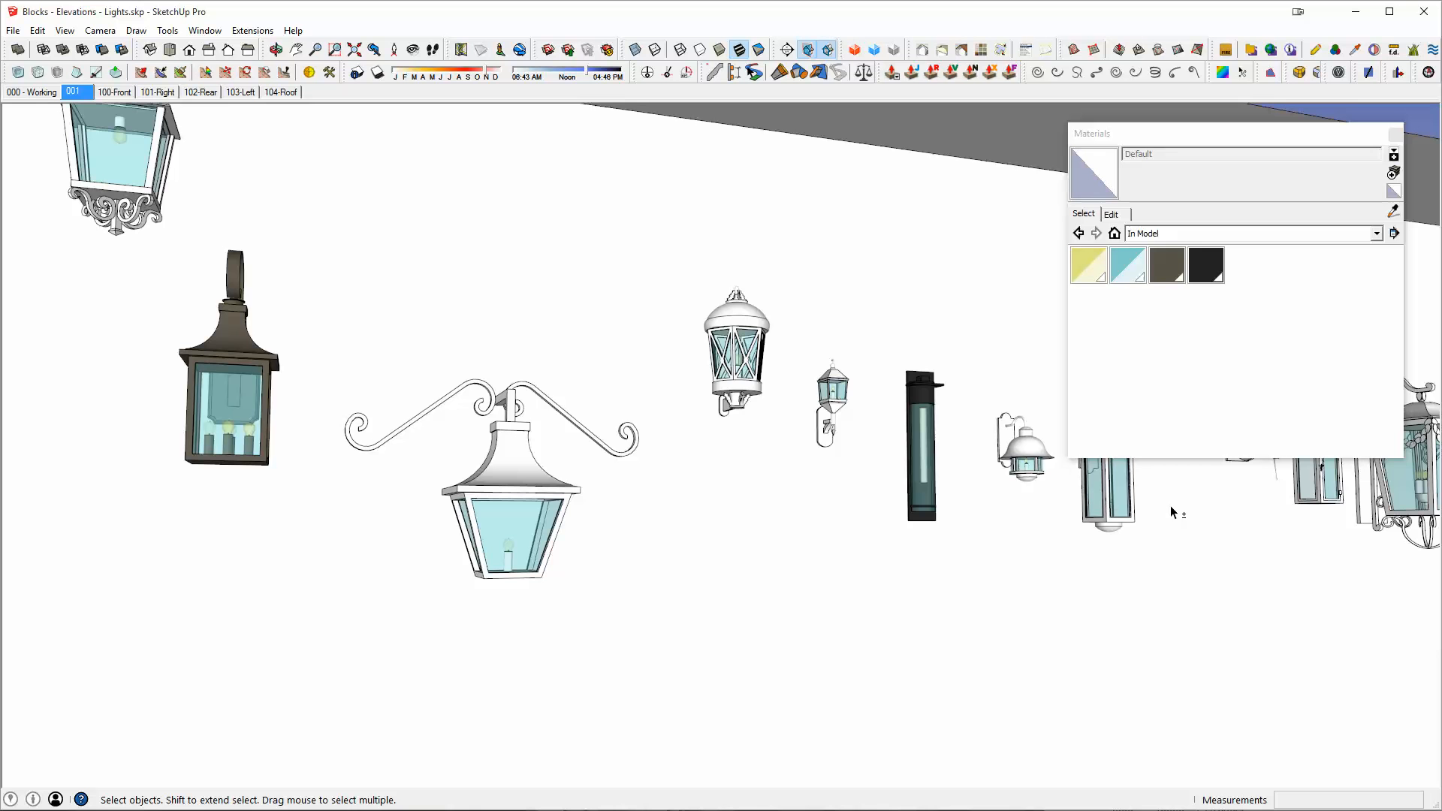
{"action": "middle_click_drag", "start_coordinate": [1170, 506], "coordinate": [941, 477]}
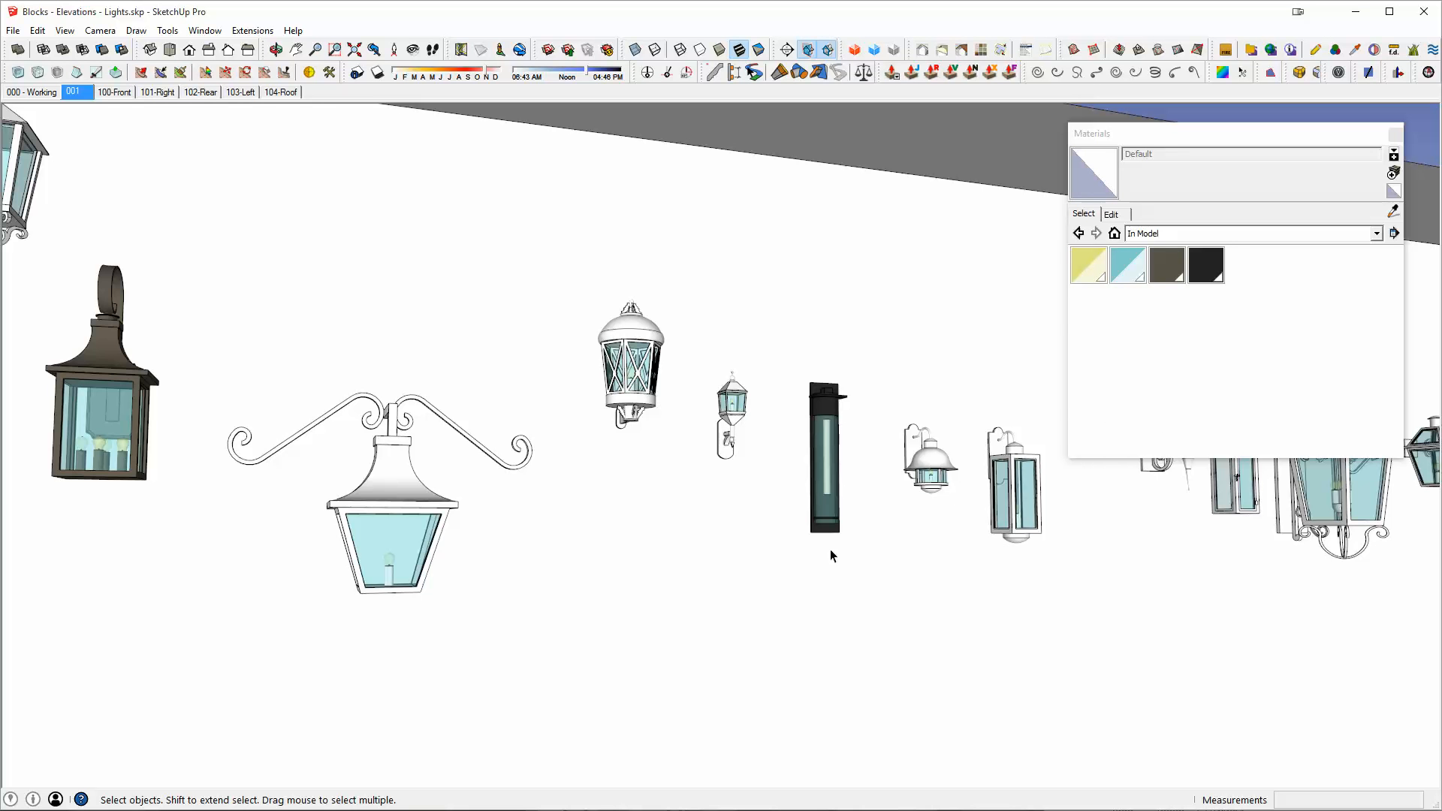
{"action": "scroll", "coordinate": [782, 564], "scroll_direction": "down", "scroll_amount": 5}
{"action": "middle_click_drag", "start_coordinate": [755, 524], "coordinate": [957, 556]}
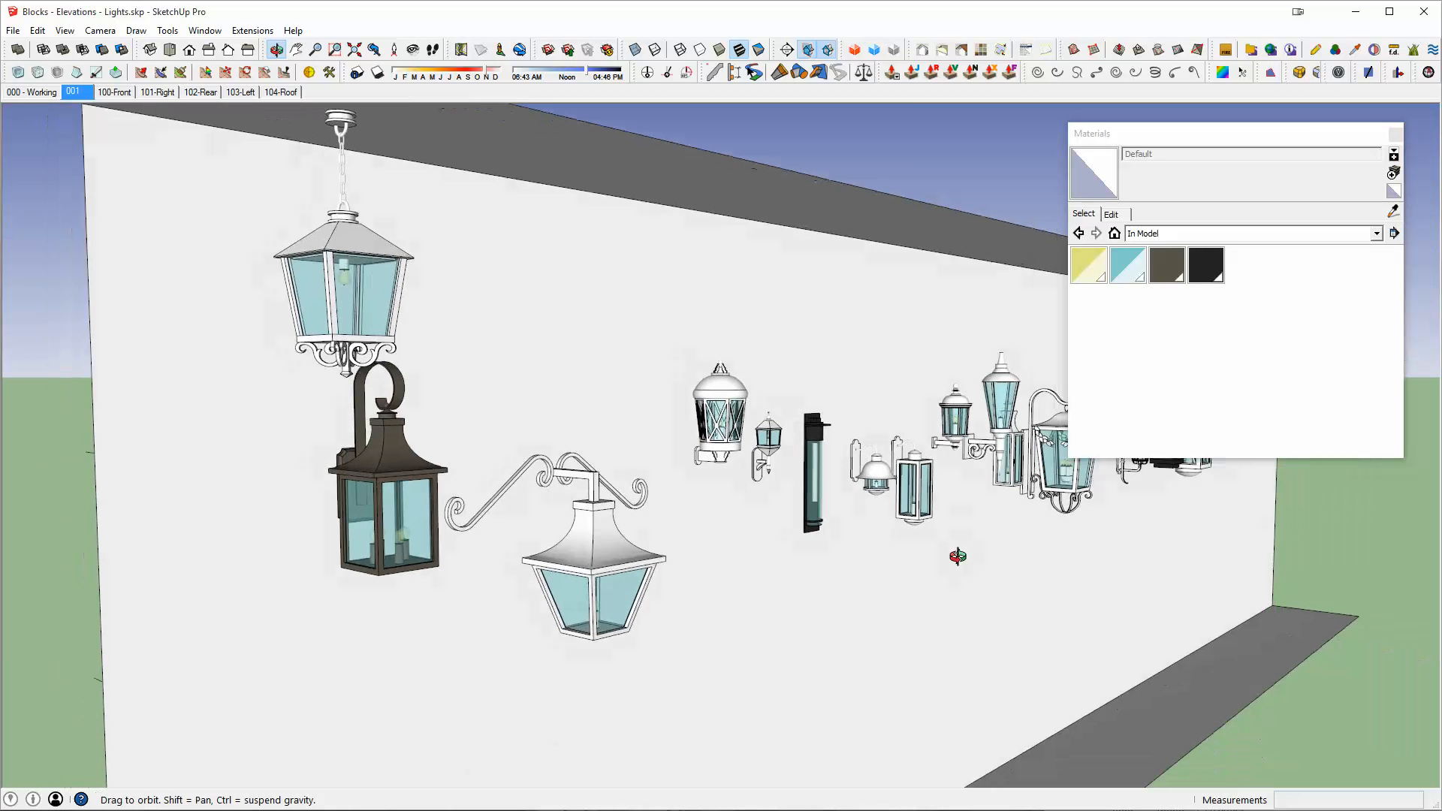
{"action": "middle_click_drag", "start_coordinate": [563, 524], "coordinate": [271, 497]}
Step: Copy the bronze wall lantern with the looped bracket and paste it beside the garage door in House Tutorial - 00.skp
{"action": "left_click", "coordinate": [284, 475]}
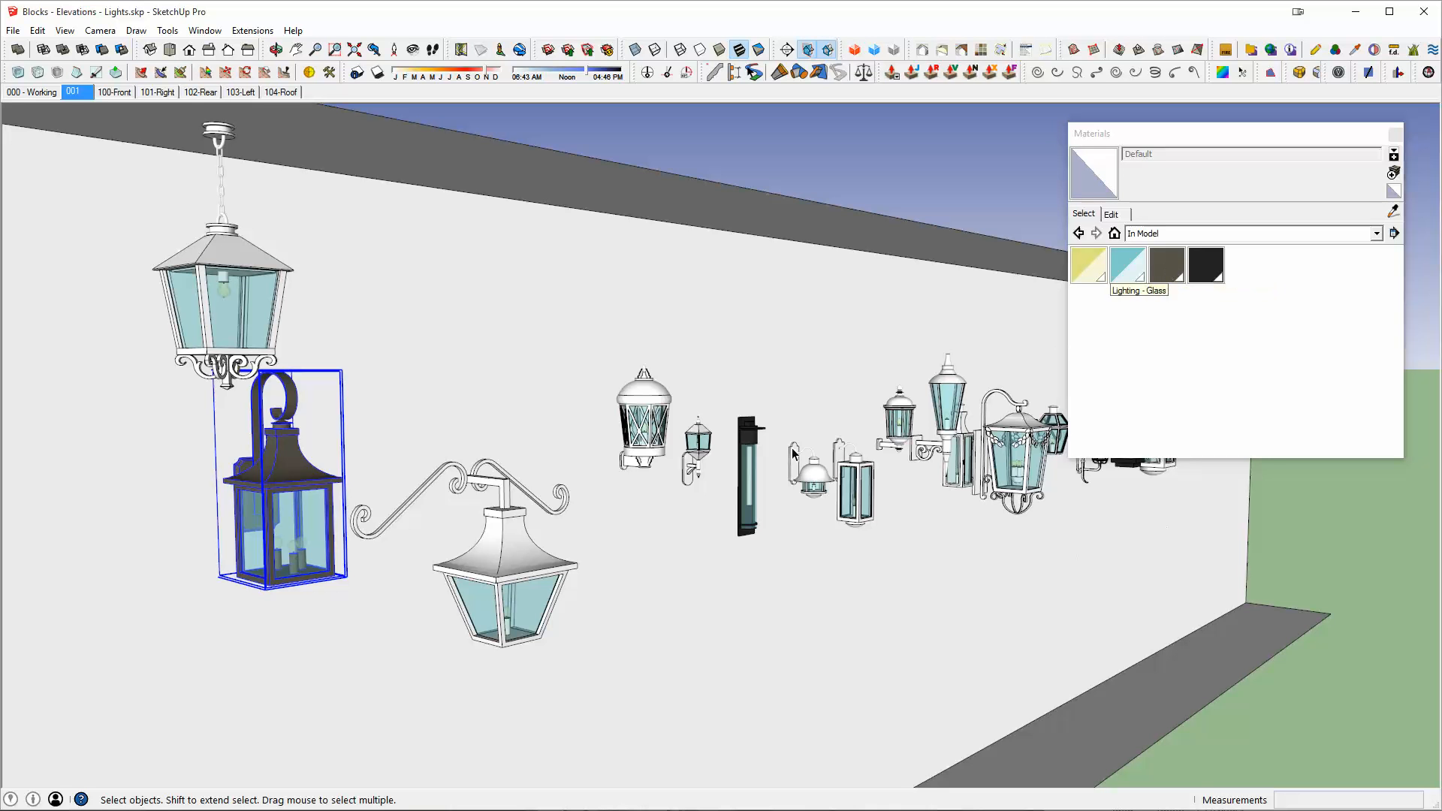
{"action": "middle_click_drag", "start_coordinate": [768, 458], "coordinate": [749, 471]}
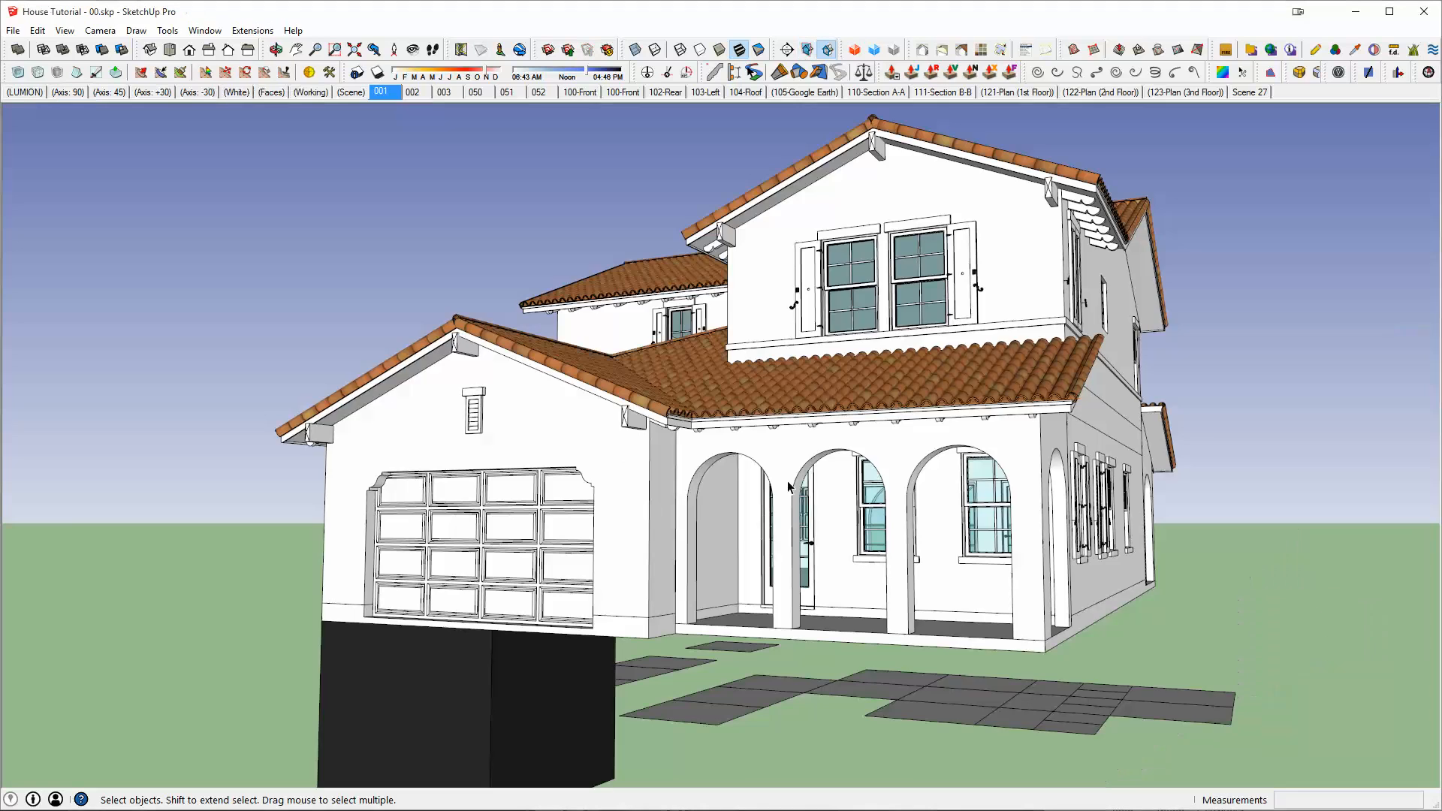
{"action": "middle_click_drag", "start_coordinate": [855, 433], "coordinate": [1149, 529]}
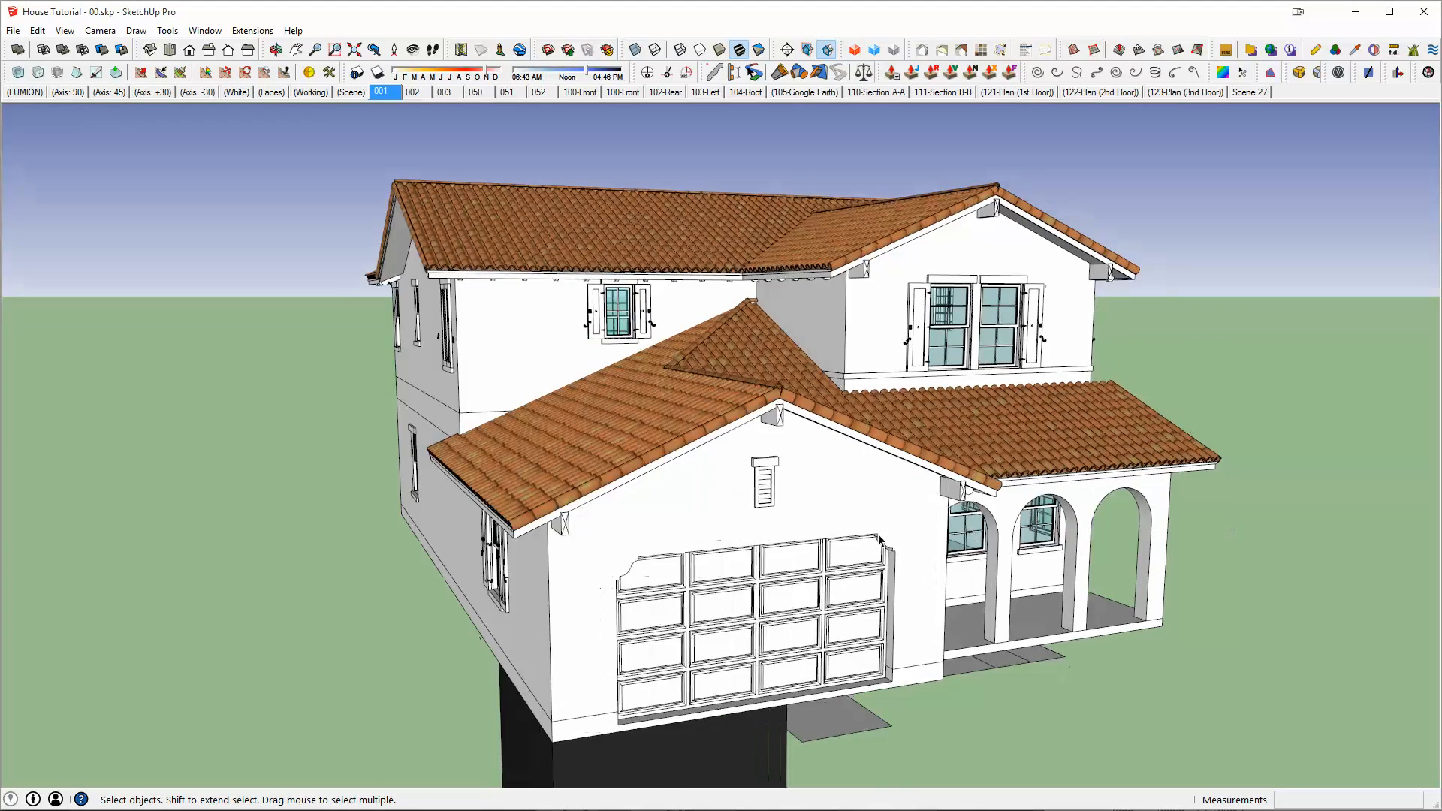
{"action": "middle_click_drag", "start_coordinate": [877, 534], "coordinate": [969, 552]}
{"action": "scroll", "coordinate": [757, 643], "scroll_direction": "up", "scroll_amount": 3}
{"action": "key", "text": "ctrl+v"}
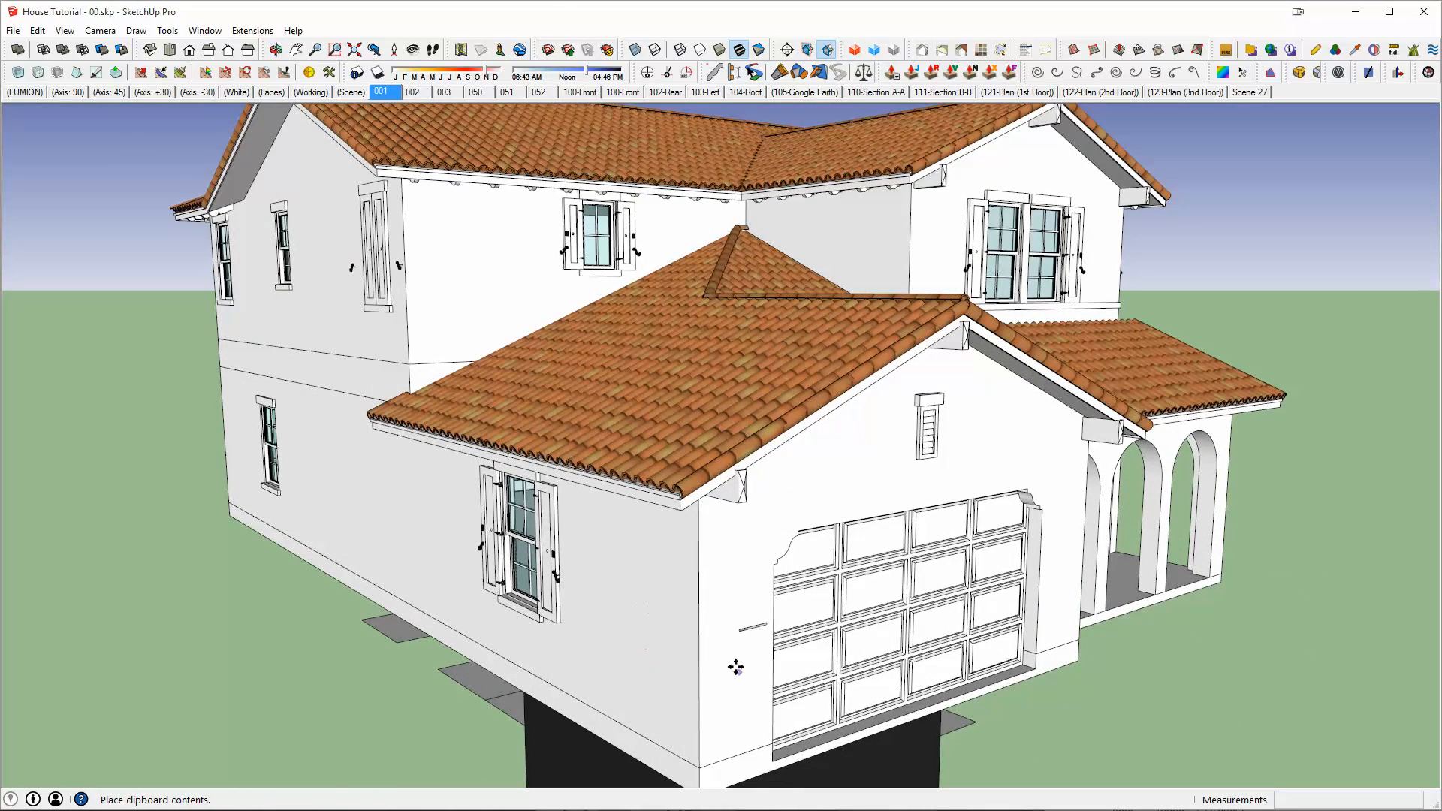
{"action": "scroll", "coordinate": [732, 667], "scroll_direction": "up", "scroll_amount": 2}
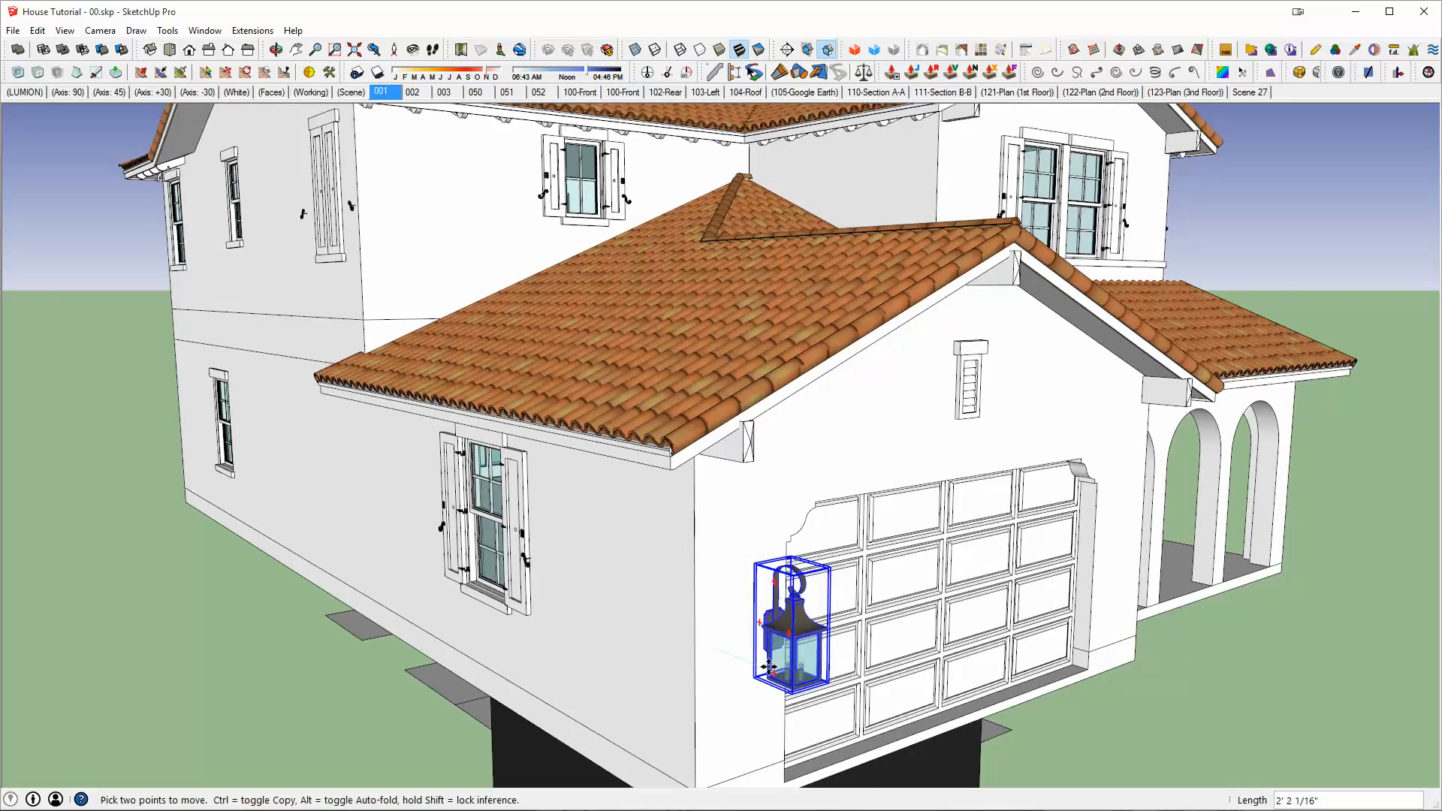
Step: Move the lantern by its mounting plate so it sits on the garage's front corner at the base line
{"action": "scroll", "coordinate": [763, 652], "scroll_direction": "up", "scroll_amount": 8}
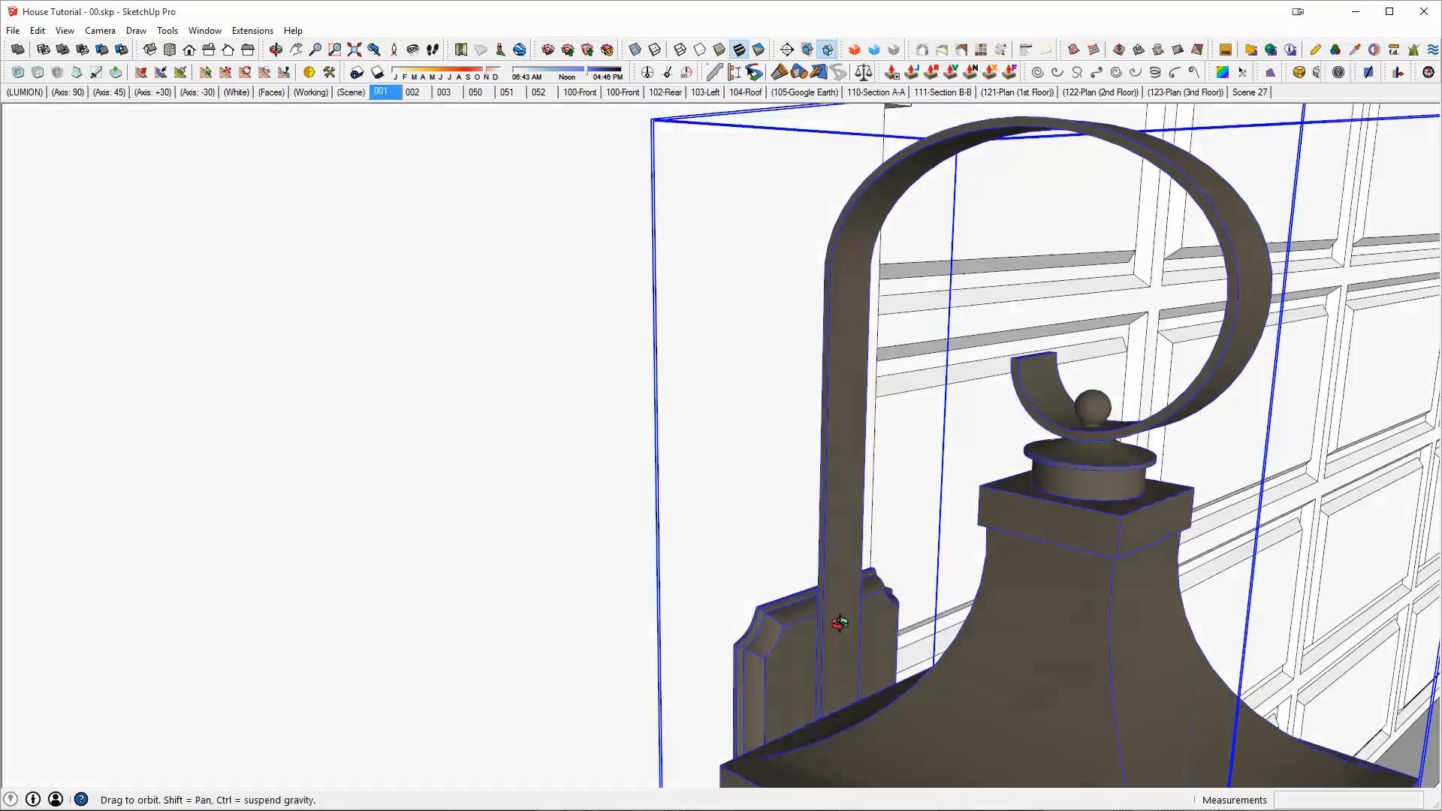
{"action": "middle_click_drag", "start_coordinate": [839, 623], "coordinate": [808, 541]}
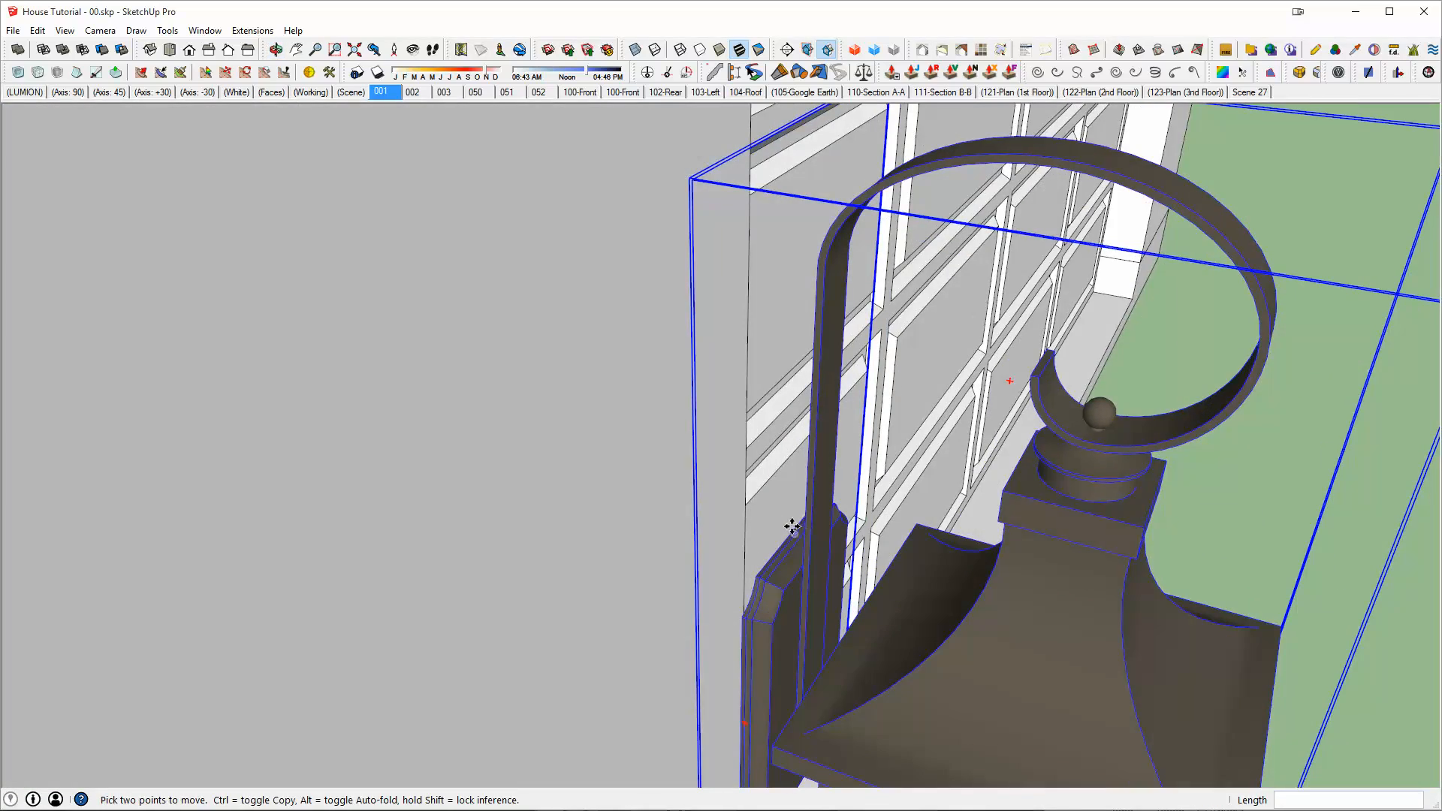
{"action": "left_click", "coordinate": [789, 528]}
{"action": "scroll", "coordinate": [789, 528], "scroll_direction": "down", "scroll_amount": 6}
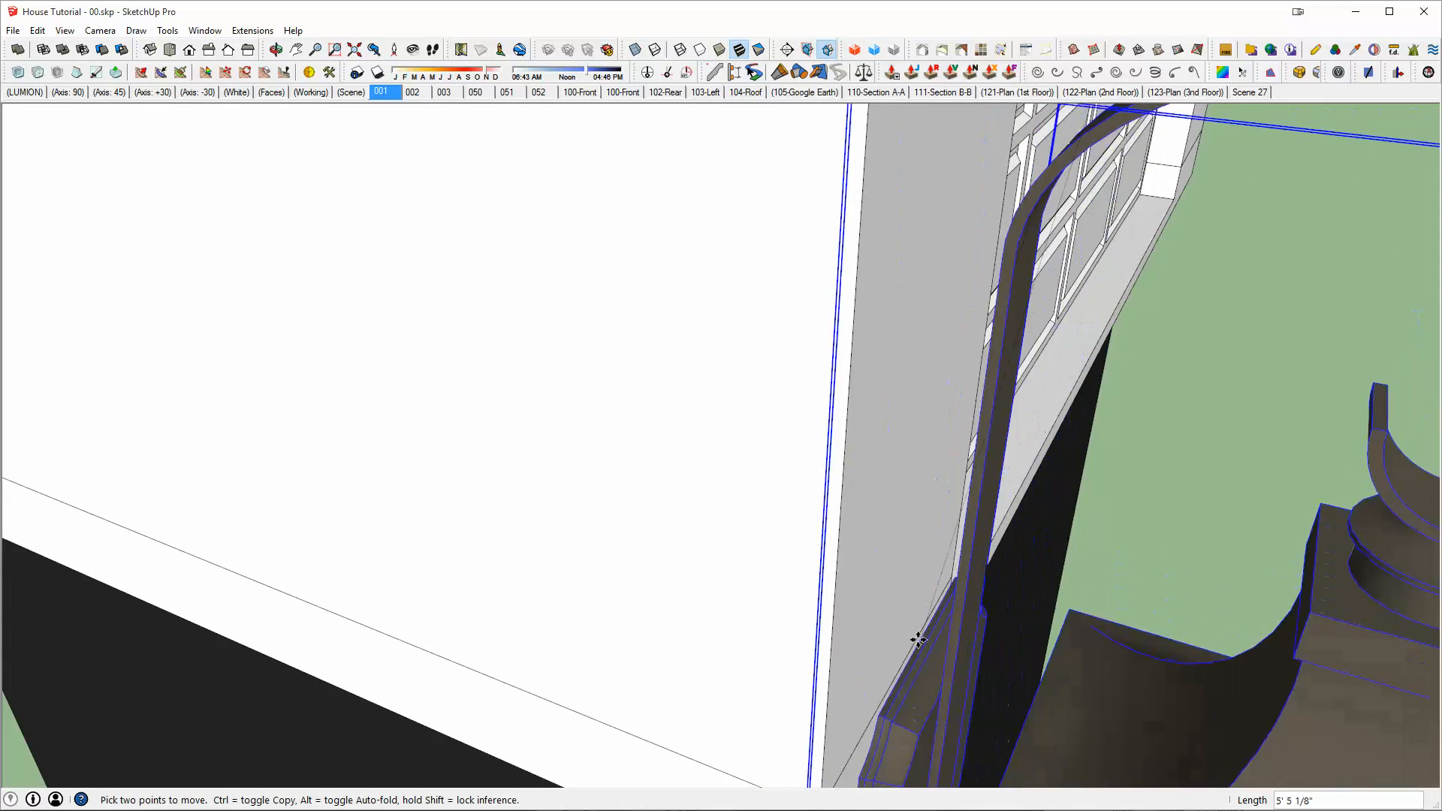
{"action": "scroll", "coordinate": [1008, 515], "scroll_direction": "down", "scroll_amount": 1}
{"action": "middle_click_drag", "start_coordinate": [871, 698], "coordinate": [338, 653]}
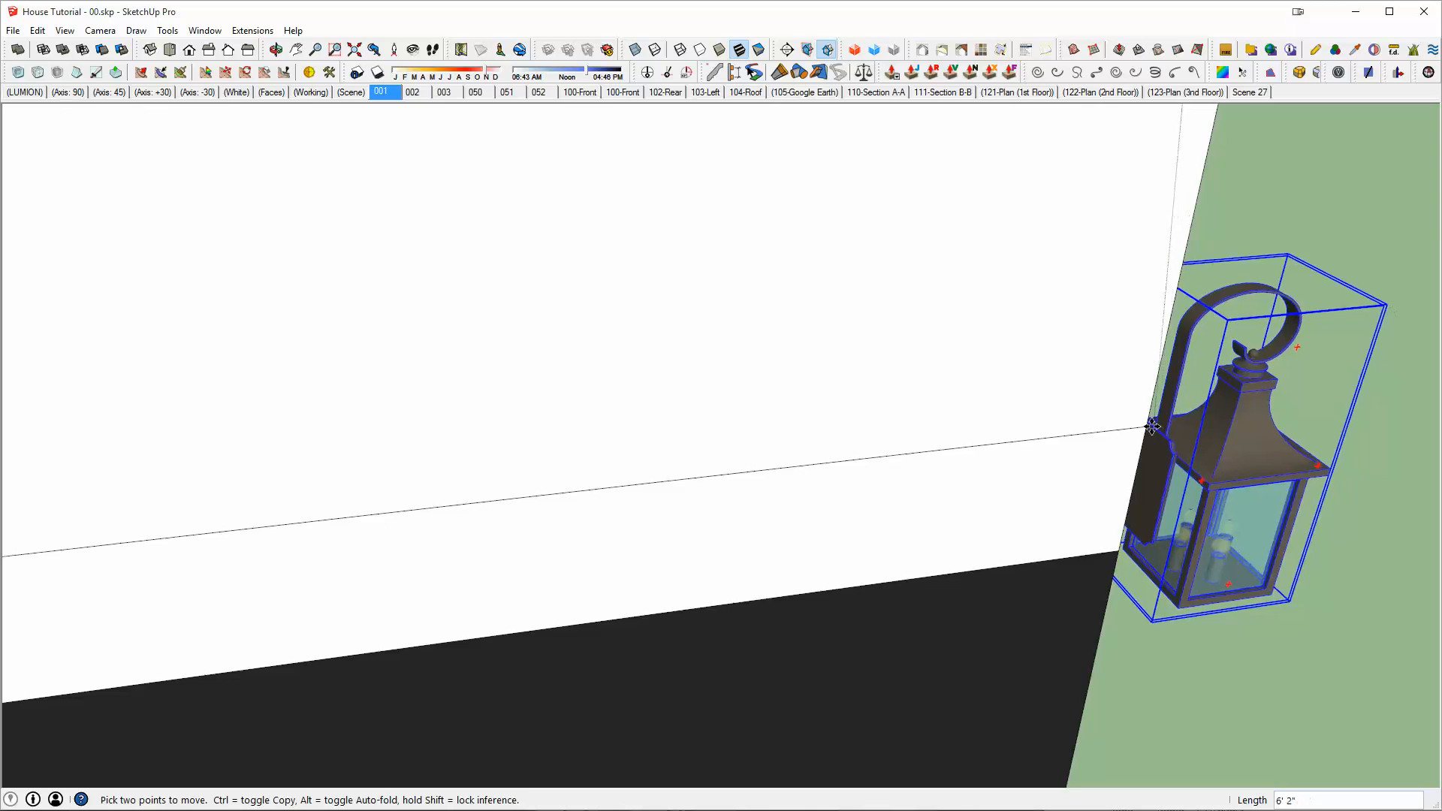
{"action": "left_click", "coordinate": [1144, 427]}
Step: Raise the lantern 6'8" up the garage corner
{"action": "middle_click_drag", "start_coordinate": [1144, 428], "coordinate": [589, 424]}
{"action": "scroll", "coordinate": [601, 406], "scroll_direction": "down", "scroll_amount": 3}
{"action": "scroll", "coordinate": [827, 351], "scroll_direction": "down", "scroll_amount": 3}
{"action": "middle_click_drag", "start_coordinate": [834, 376], "coordinate": [727, 595]}
{"action": "scroll", "coordinate": [702, 416], "scroll_direction": "down", "scroll_amount": 4}
{"action": "scroll", "coordinate": [728, 597], "scroll_direction": "up", "scroll_amount": 1}
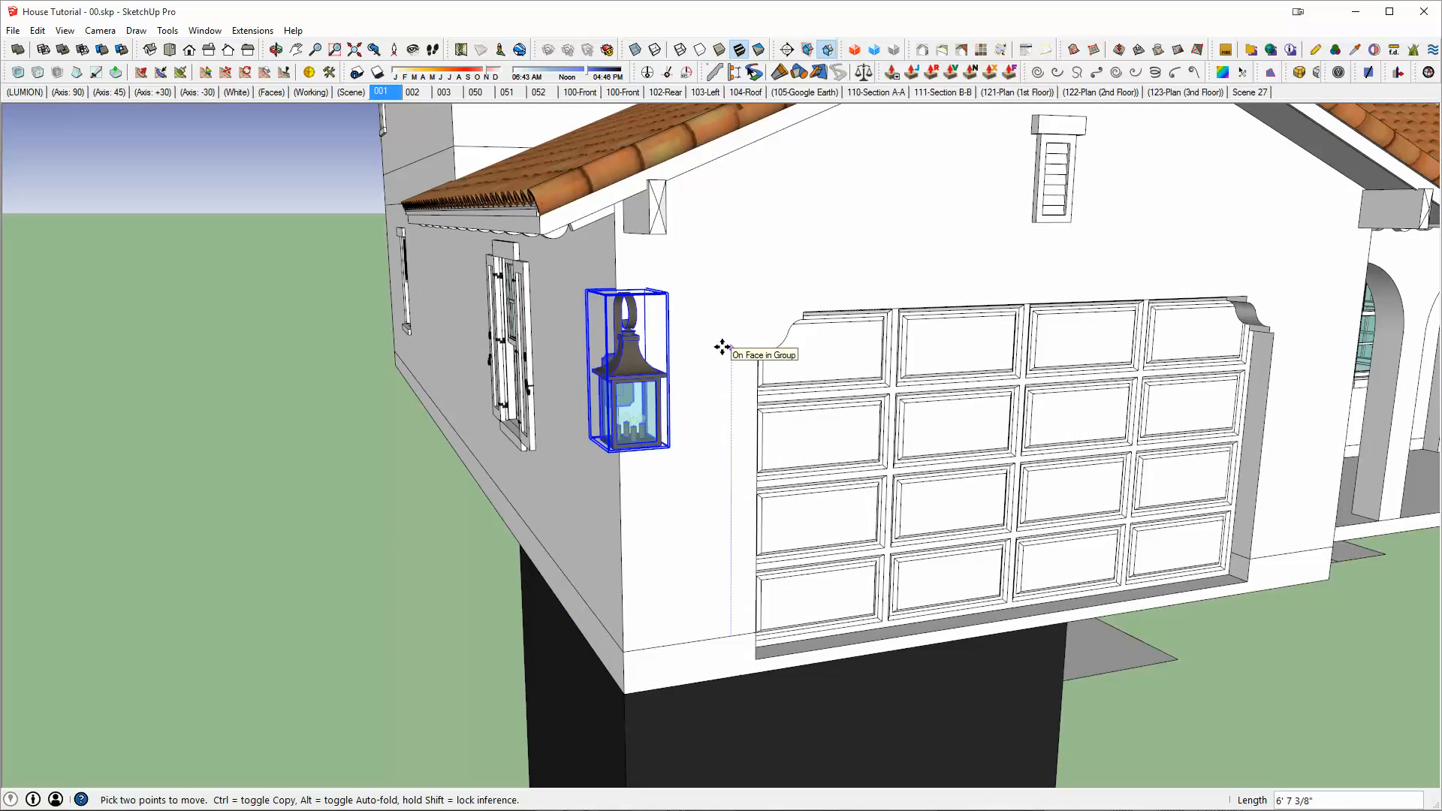
{"action": "type", "text": "6'8"}
{"action": "key", "text": "Return"}
Step: Move the lantern horizontally to the middle of the wall between the garage corner and the garage door
{"action": "middle_click_drag", "start_coordinate": [722, 346], "coordinate": [588, 264]}
{"action": "left_click", "coordinate": [588, 263]}
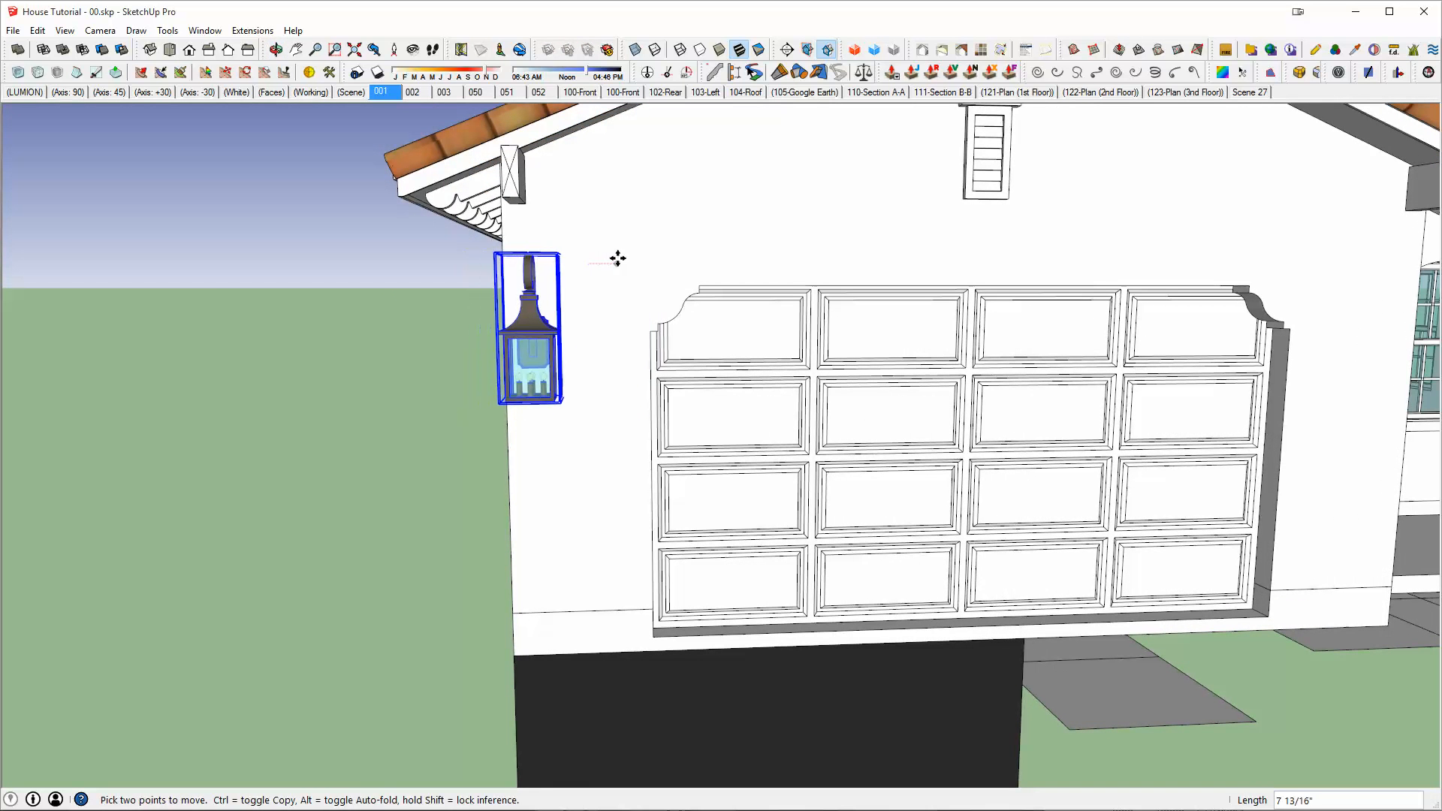
{"action": "key", "text": "Escape"}
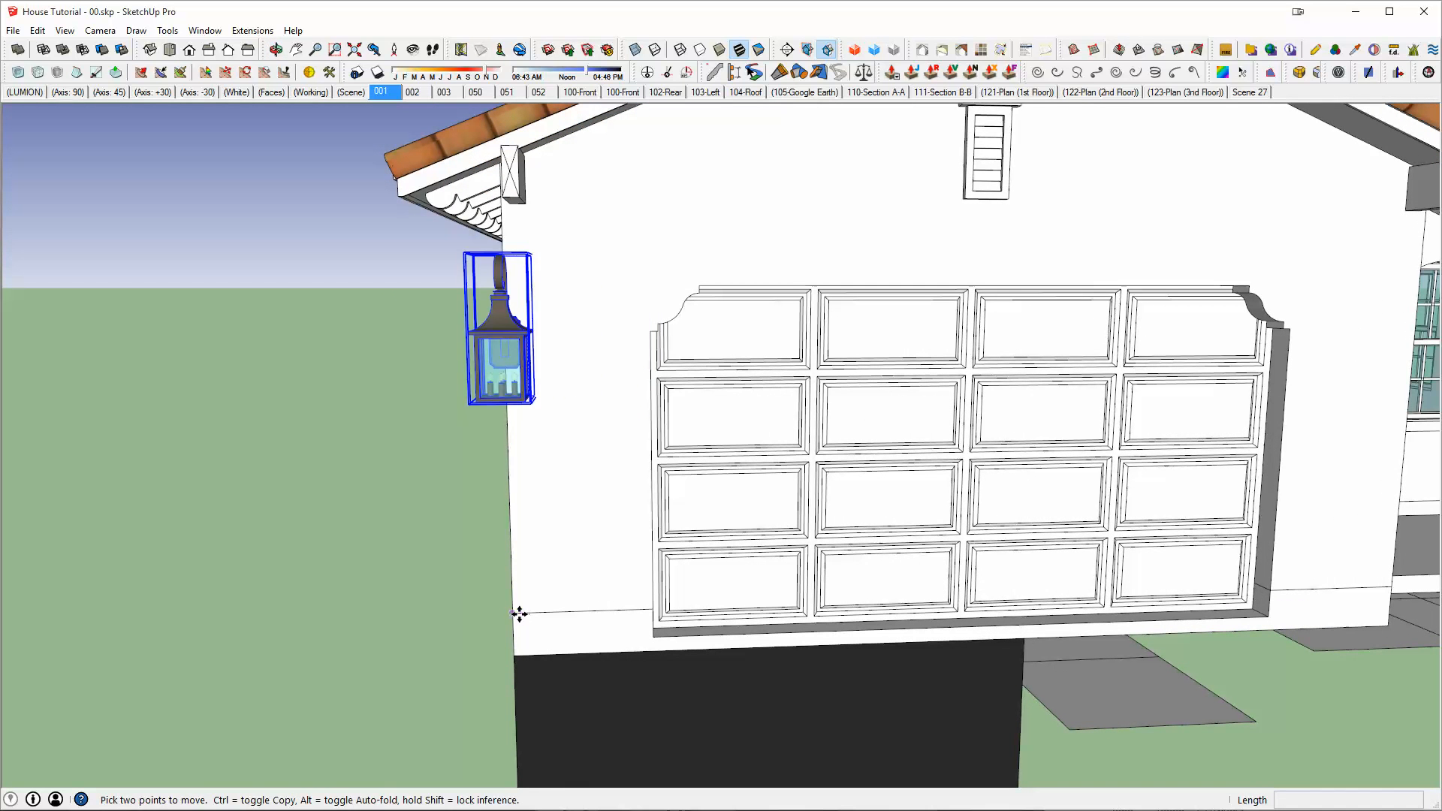
{"action": "left_click", "coordinate": [519, 614]}
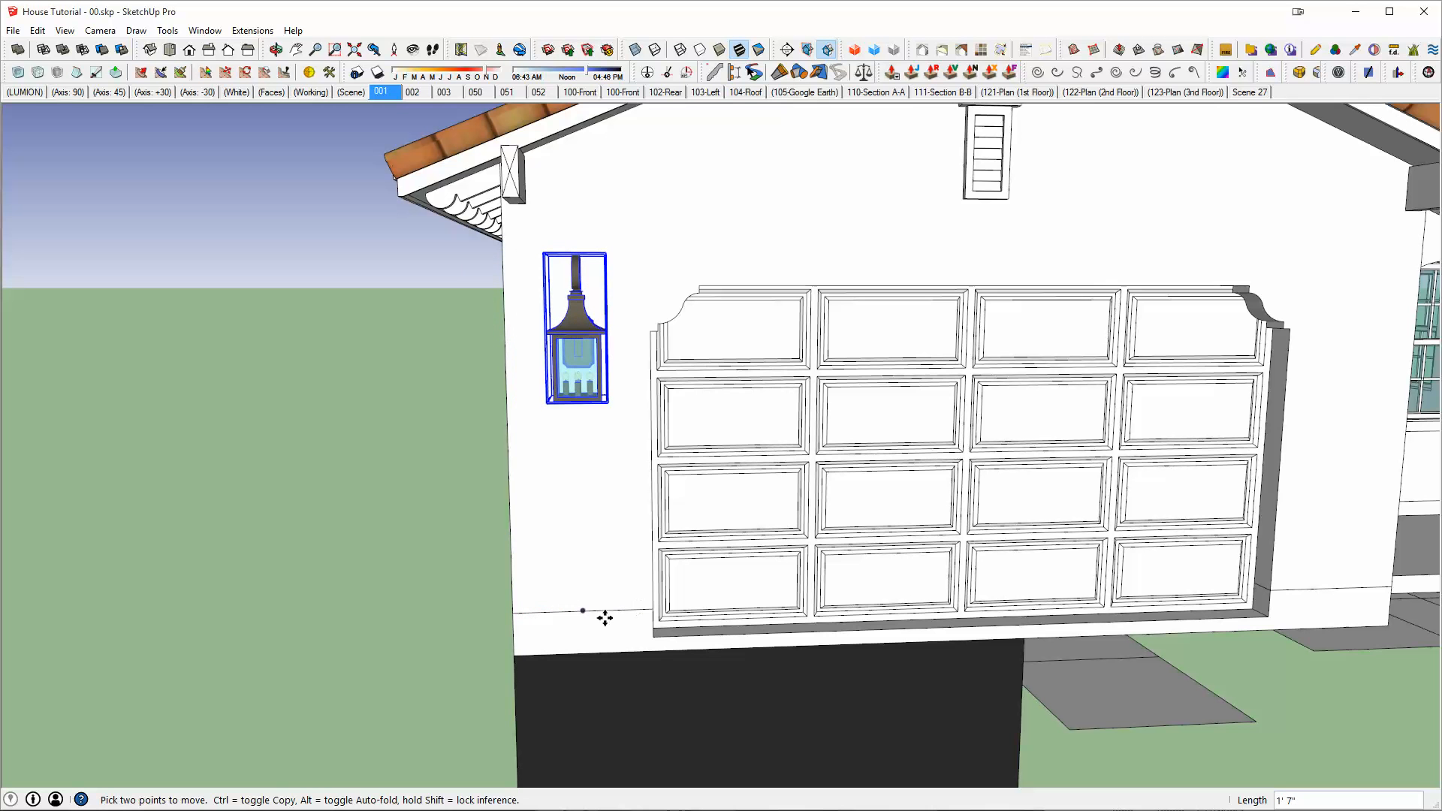
Step: Copy the lantern to the wall on the other side of the garage door and group the two lanterns
{"action": "key", "text": "ctrl"}
{"action": "scroll", "coordinate": [541, 600], "scroll_direction": "down", "scroll_amount": 5}
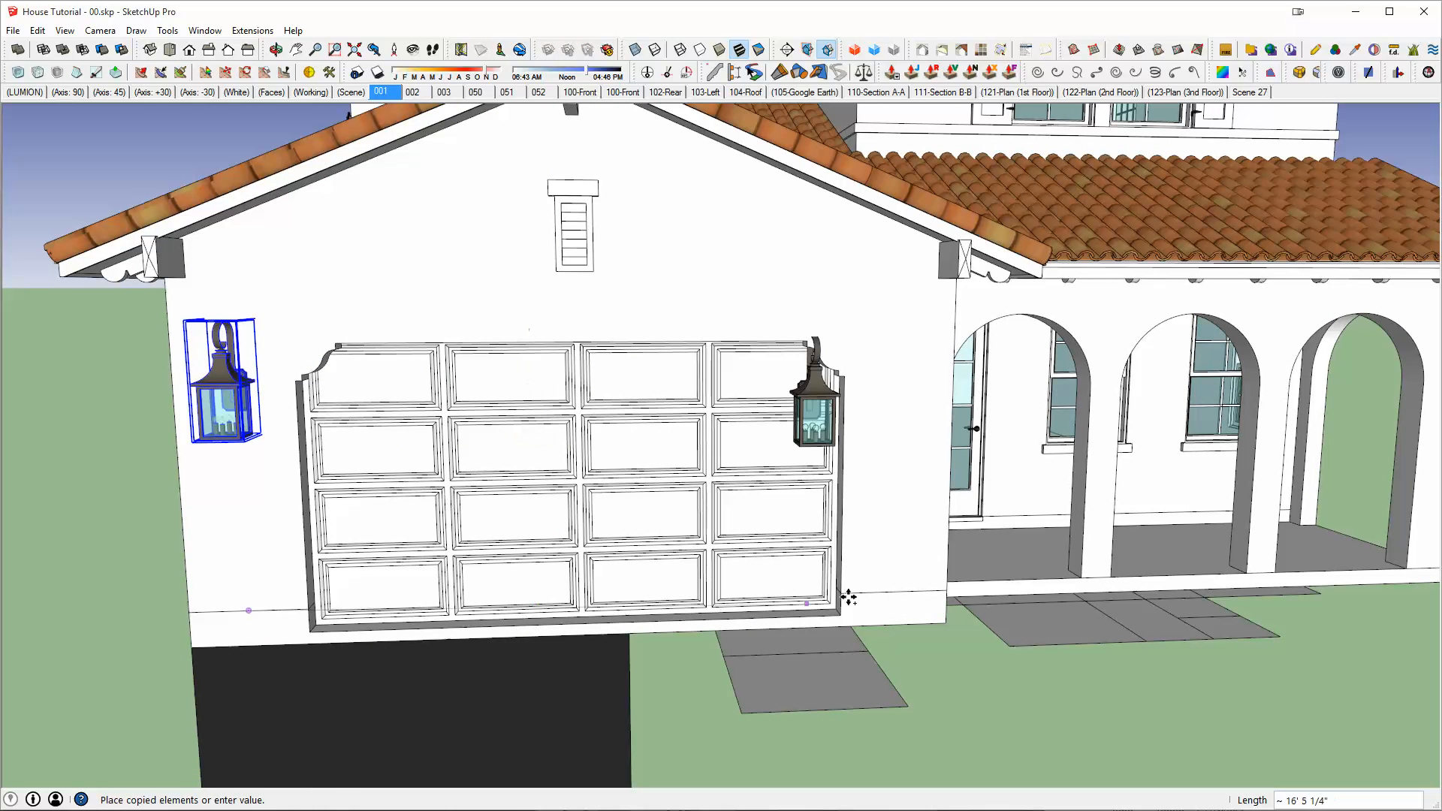
{"action": "left_click", "coordinate": [896, 592]}
{"action": "key", "text": "space"}
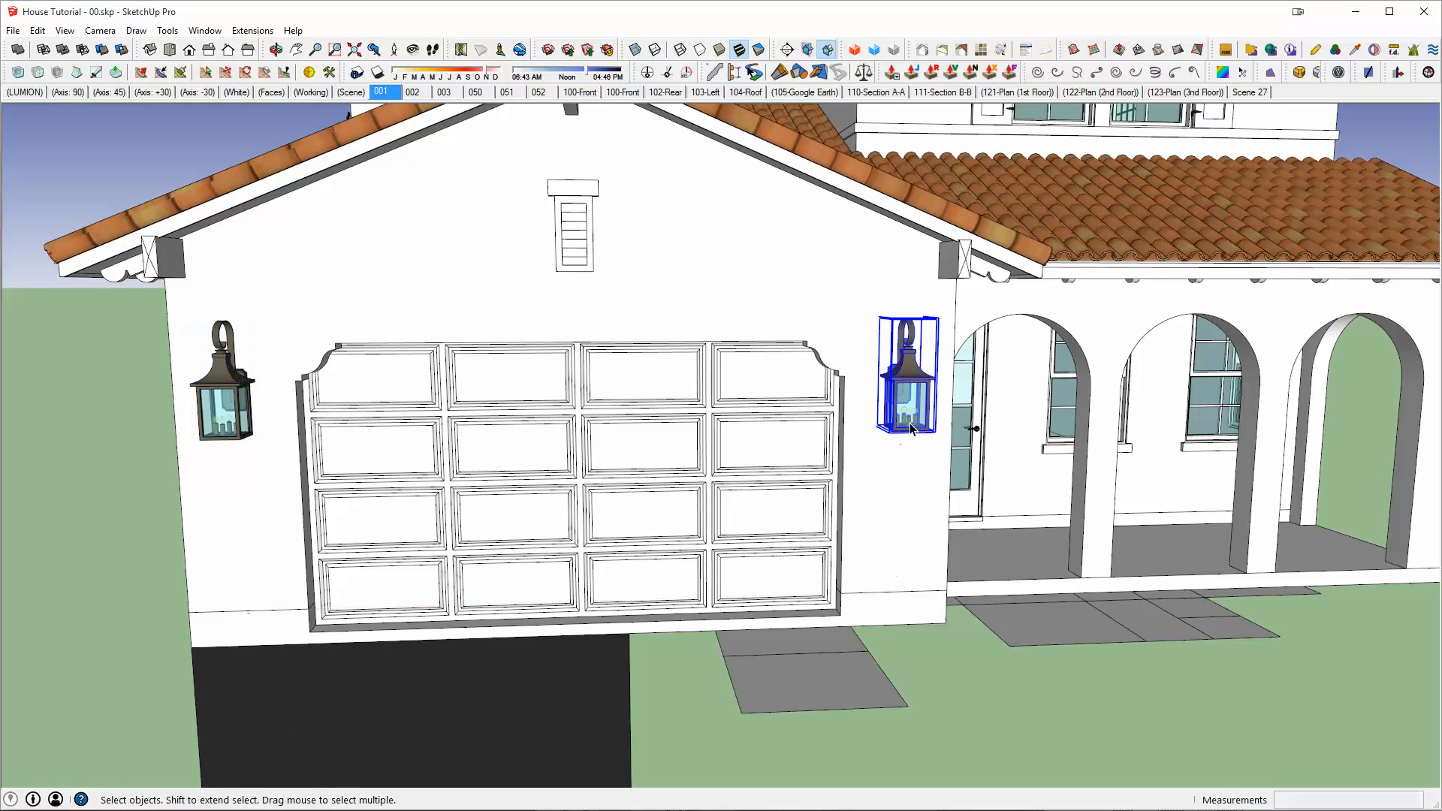
{"action": "left_click", "coordinate": [229, 386], "text": "ctrl"}
{"action": "key", "text": "ctrl+g"}
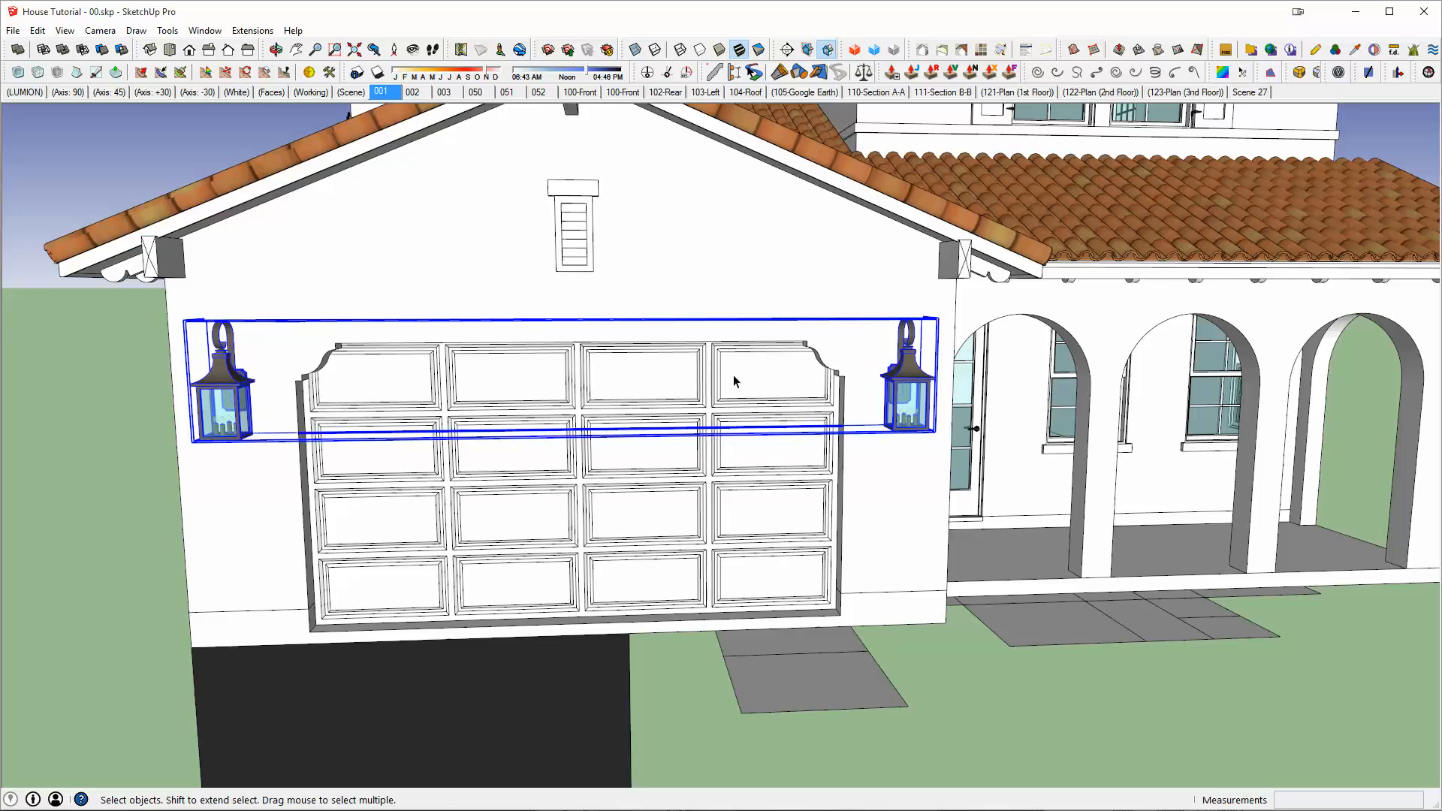
Step: Open the lantern group for editing and hide, then show again, the rest of the model
{"action": "middle_click_drag", "start_coordinate": [646, 342], "coordinate": [263, 332]}
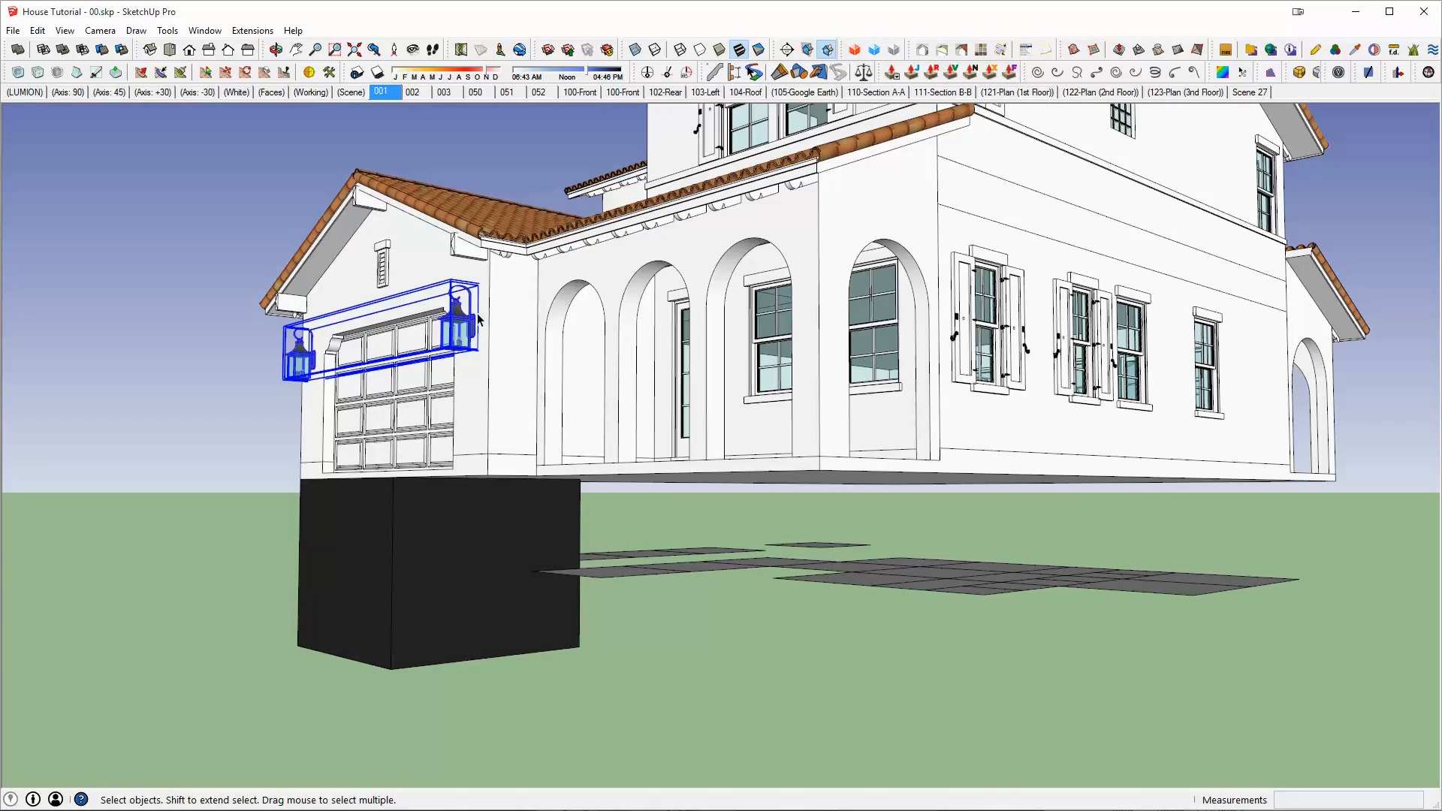
{"action": "middle_click_drag", "start_coordinate": [785, 229], "coordinate": [593, 289]}
{"action": "scroll", "coordinate": [760, 174], "scroll_direction": "up", "scroll_amount": 3}
{"action": "middle_click_drag", "start_coordinate": [1075, 310], "coordinate": [1269, 432]}
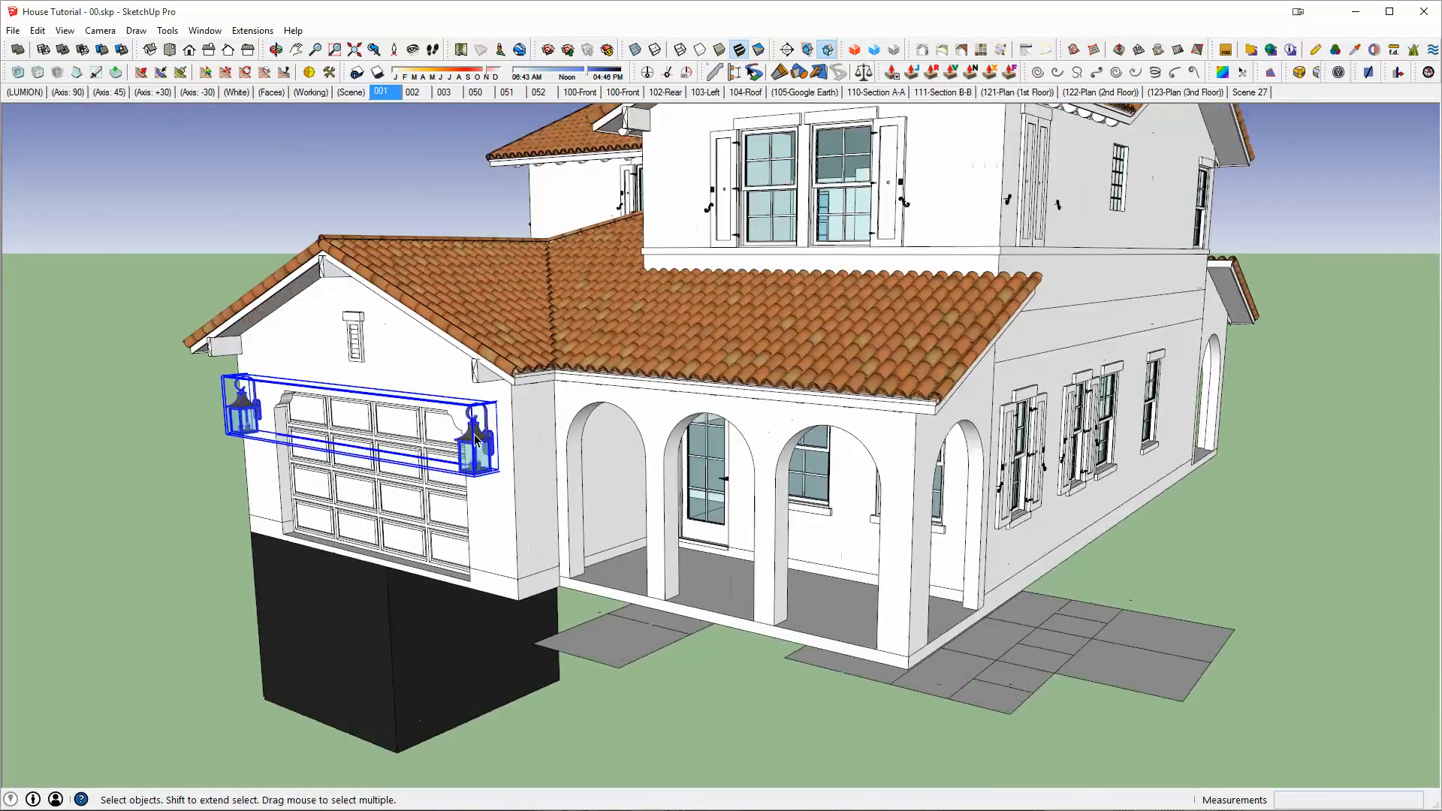
{"action": "scroll", "coordinate": [460, 447], "scroll_direction": "up", "scroll_amount": 1}
{"action": "double_click", "coordinate": [477, 449]}
{"action": "middle_click_drag", "start_coordinate": [480, 452], "coordinate": [628, 493]}
{"action": "key", "text": "q"}
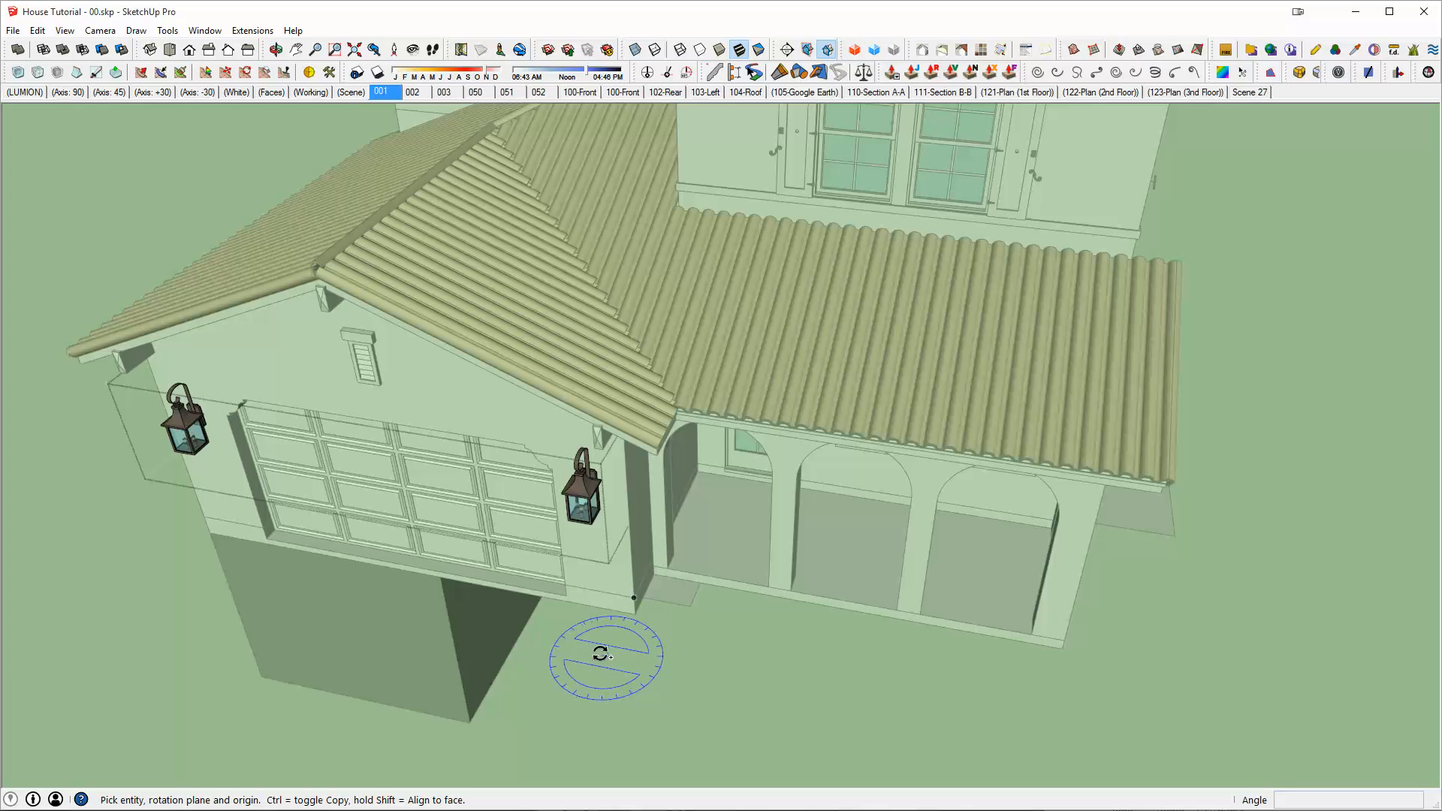
{"action": "key", "text": "h"}
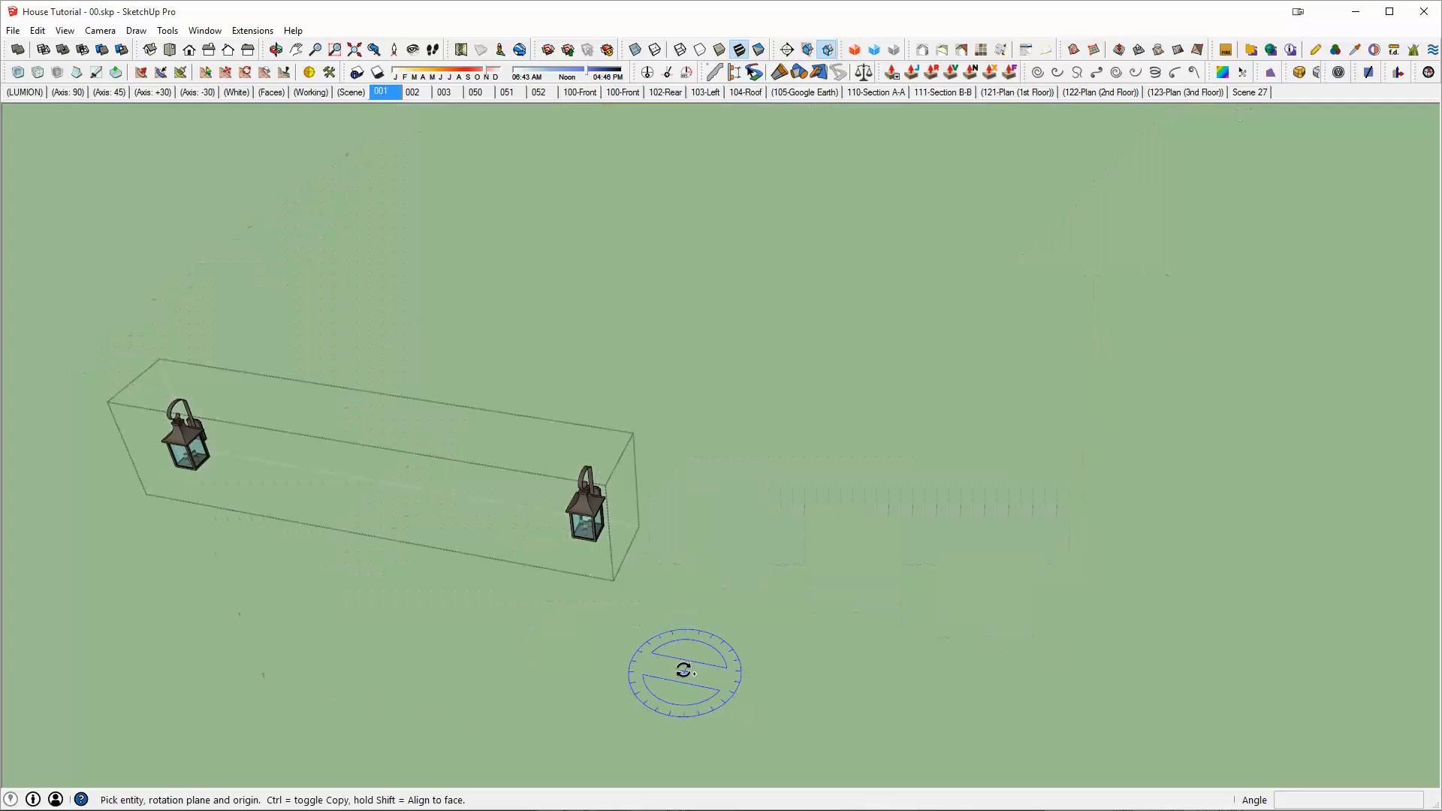
{"action": "key", "text": "h"}
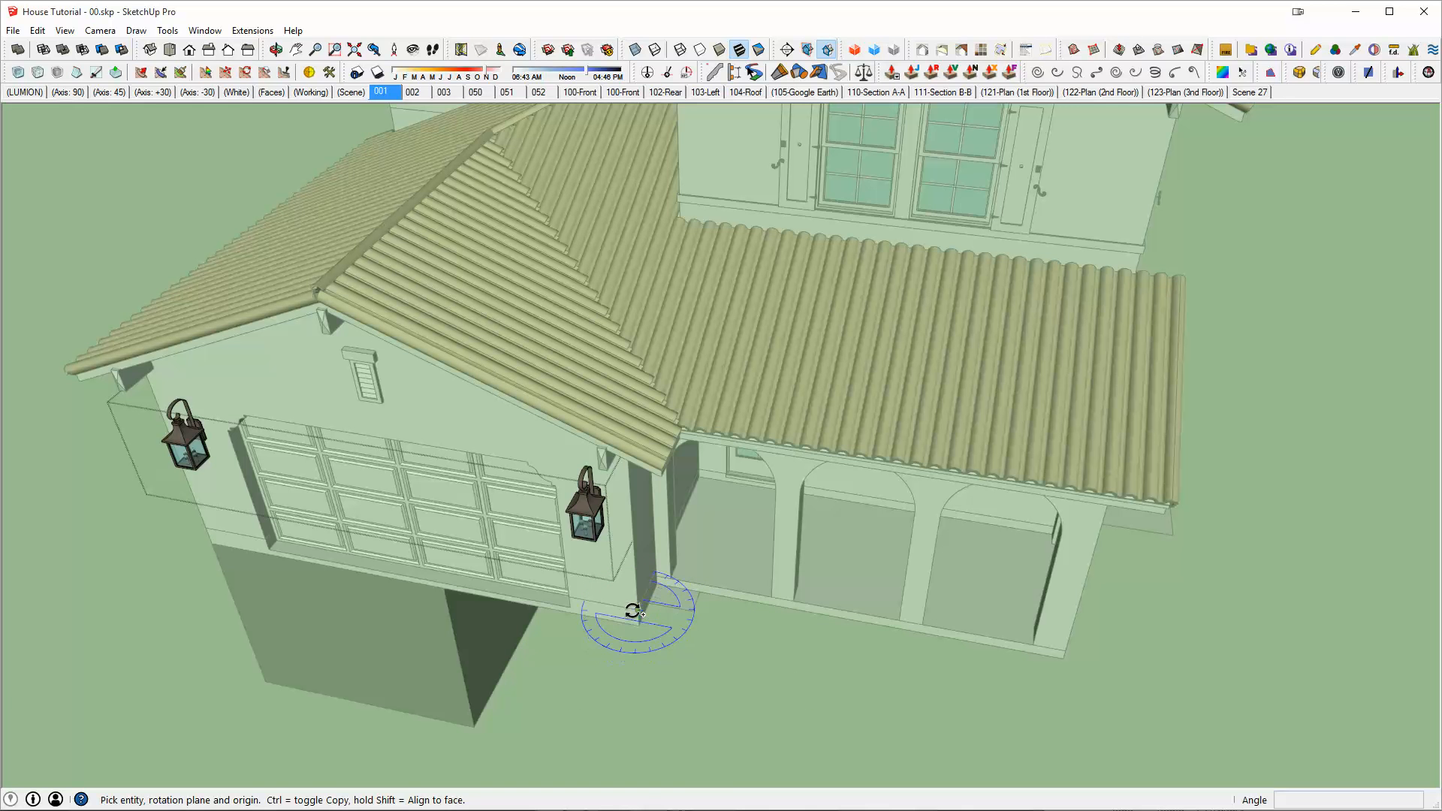
Step: Make a rotated copy of the porch-side lantern about the garage's corner so that it faces sideways
{"action": "middle_click_drag", "start_coordinate": [640, 628], "coordinate": [553, 673]}
{"action": "scroll", "coordinate": [553, 671], "scroll_direction": "up", "scroll_amount": 1}
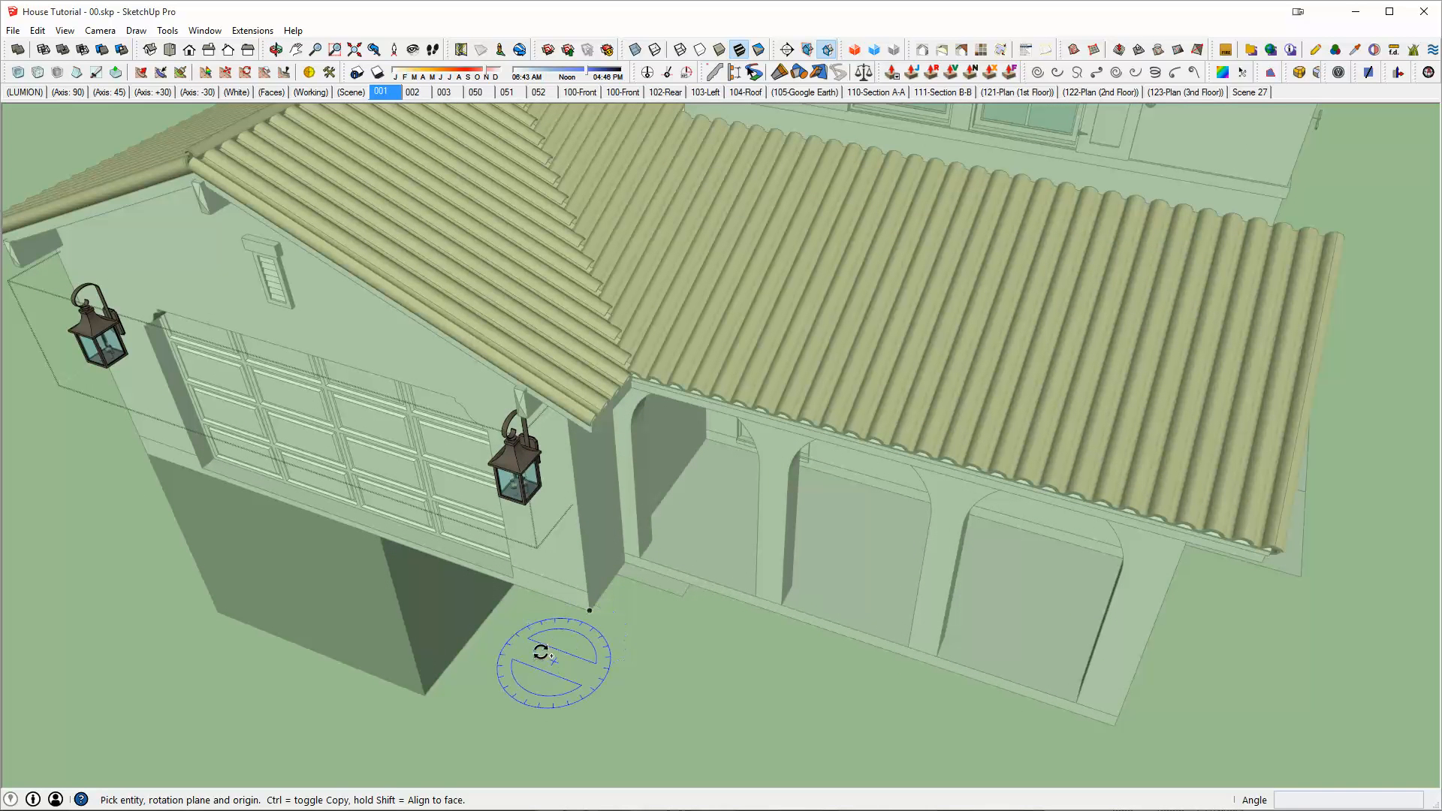
{"action": "key", "text": "Left"}
{"action": "middle_click_drag", "start_coordinate": [589, 620], "coordinate": [601, 639]}
{"action": "key", "text": "space"}
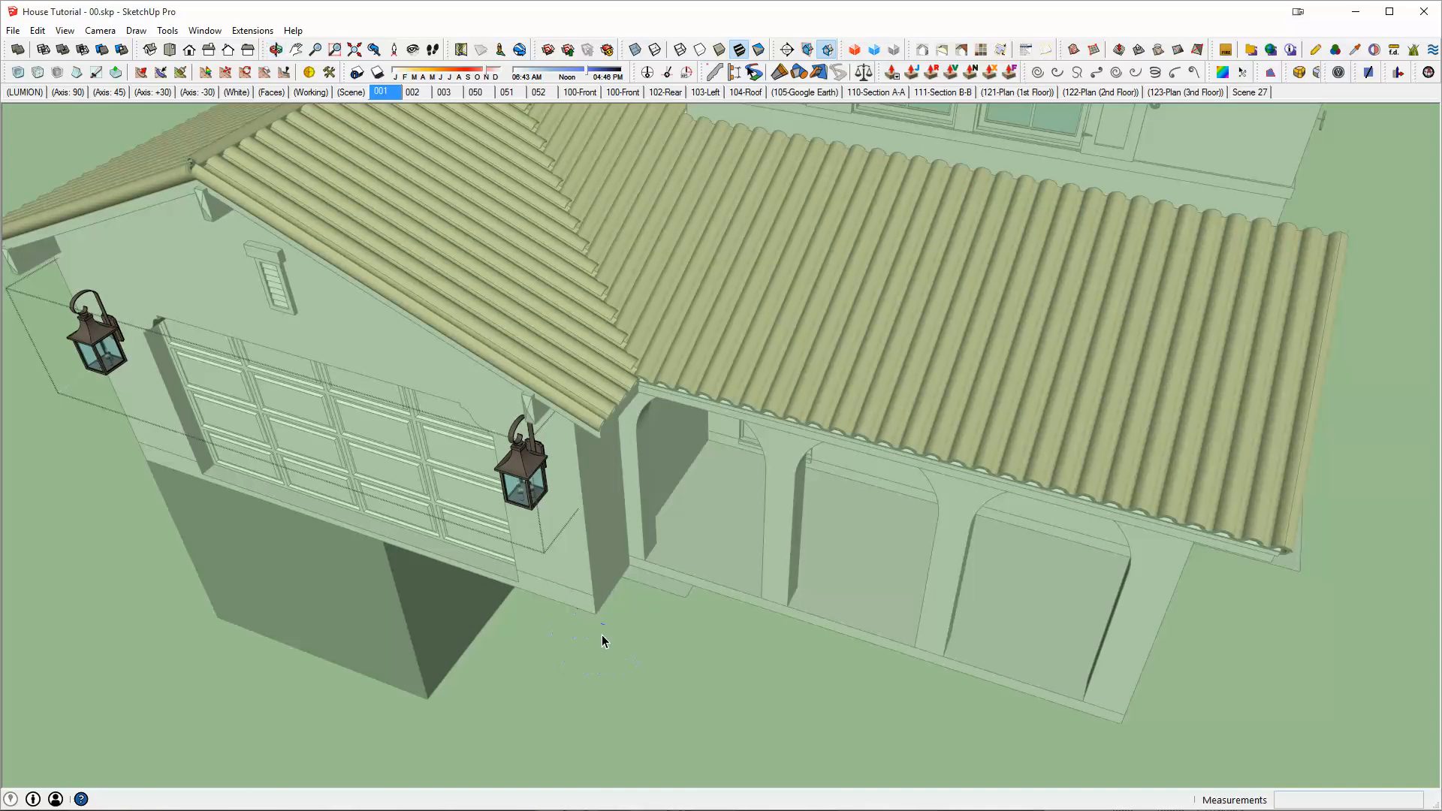
{"action": "left_click", "coordinate": [522, 473]}
{"action": "key", "text": "q"}
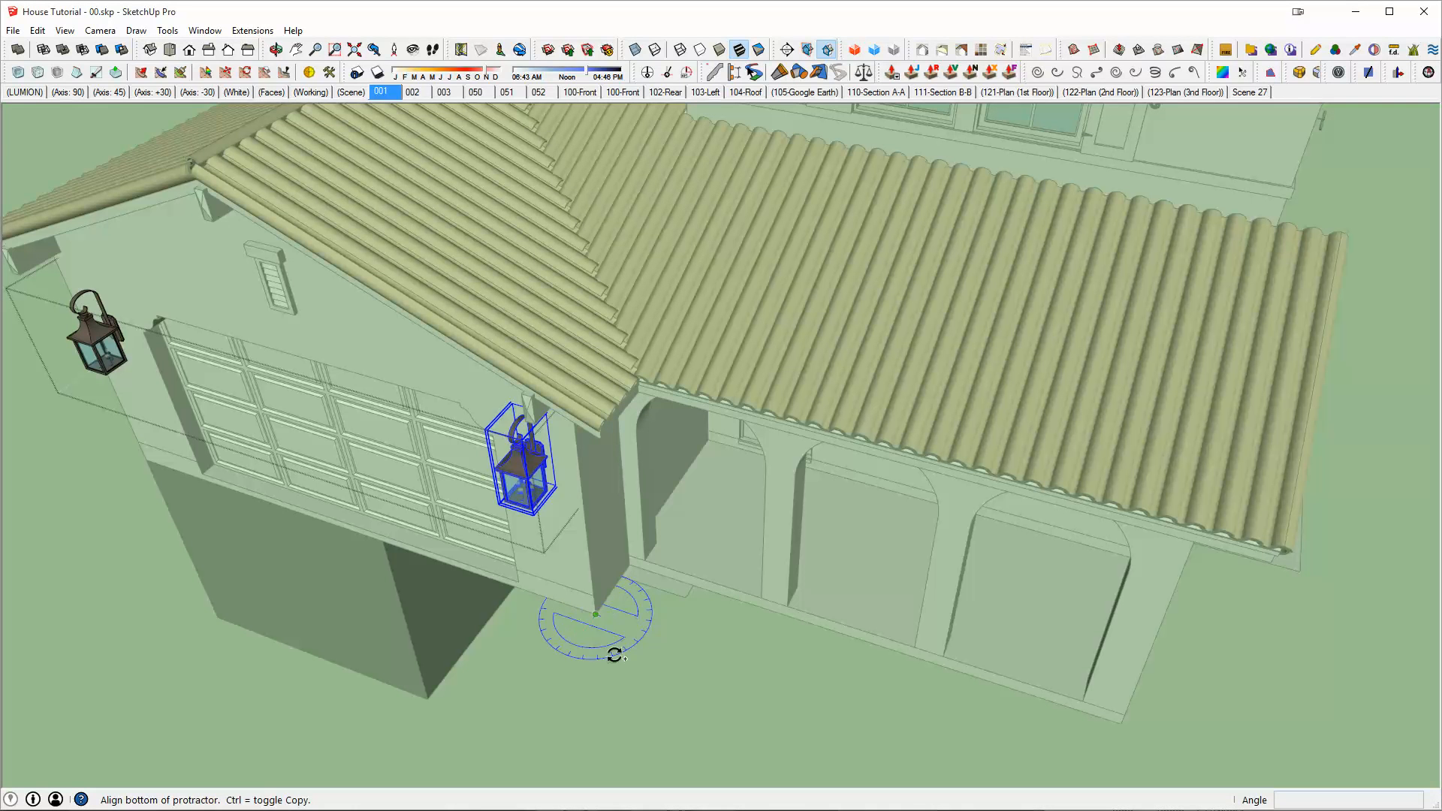
{"action": "left_click", "coordinate": [555, 677]}
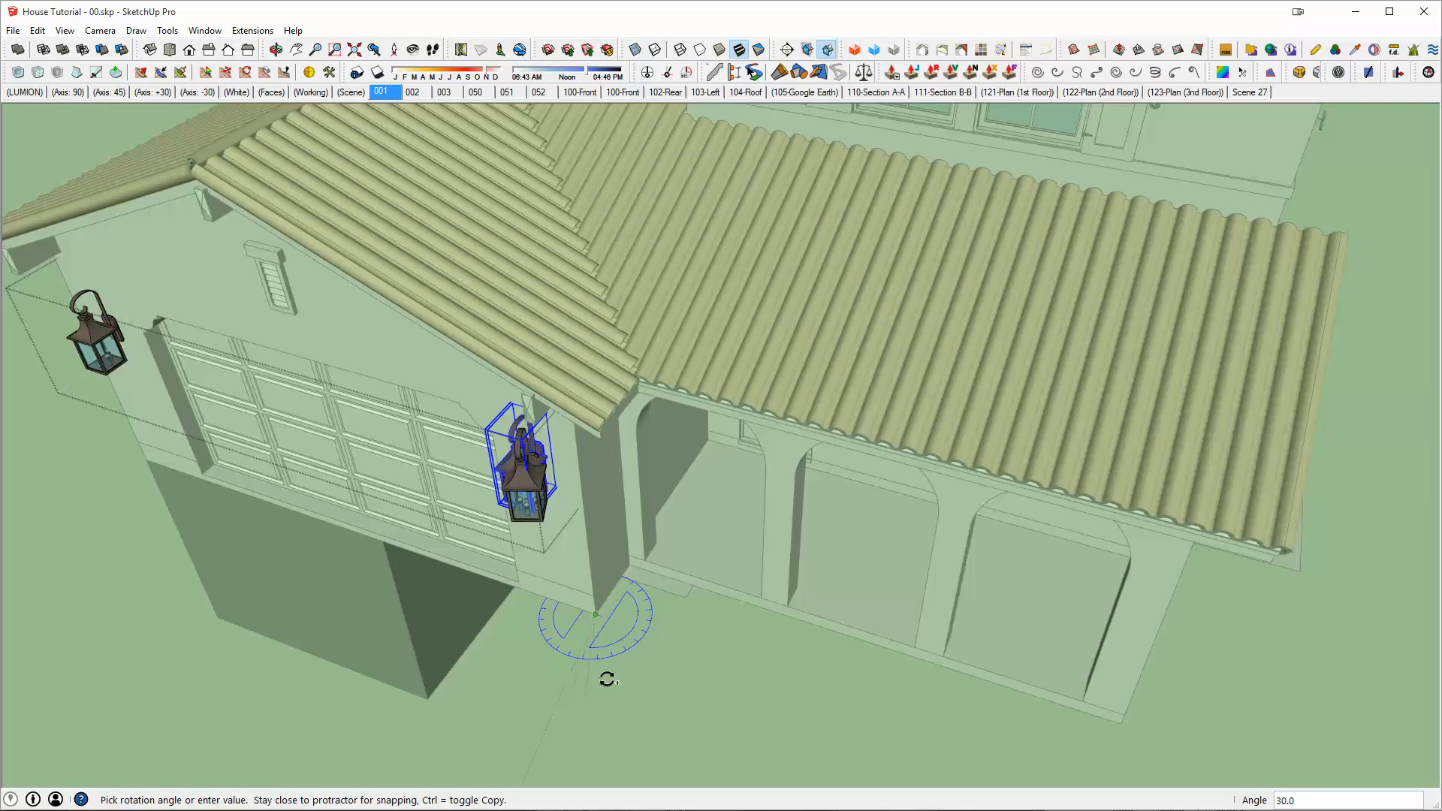
{"action": "key", "text": "Return"}
Step: Copy the rotated lantern by its mounting plate onto the house's side wall, between the two unshuttered windows
{"action": "middle_click_drag", "start_coordinate": [621, 678], "coordinate": [755, 664]}
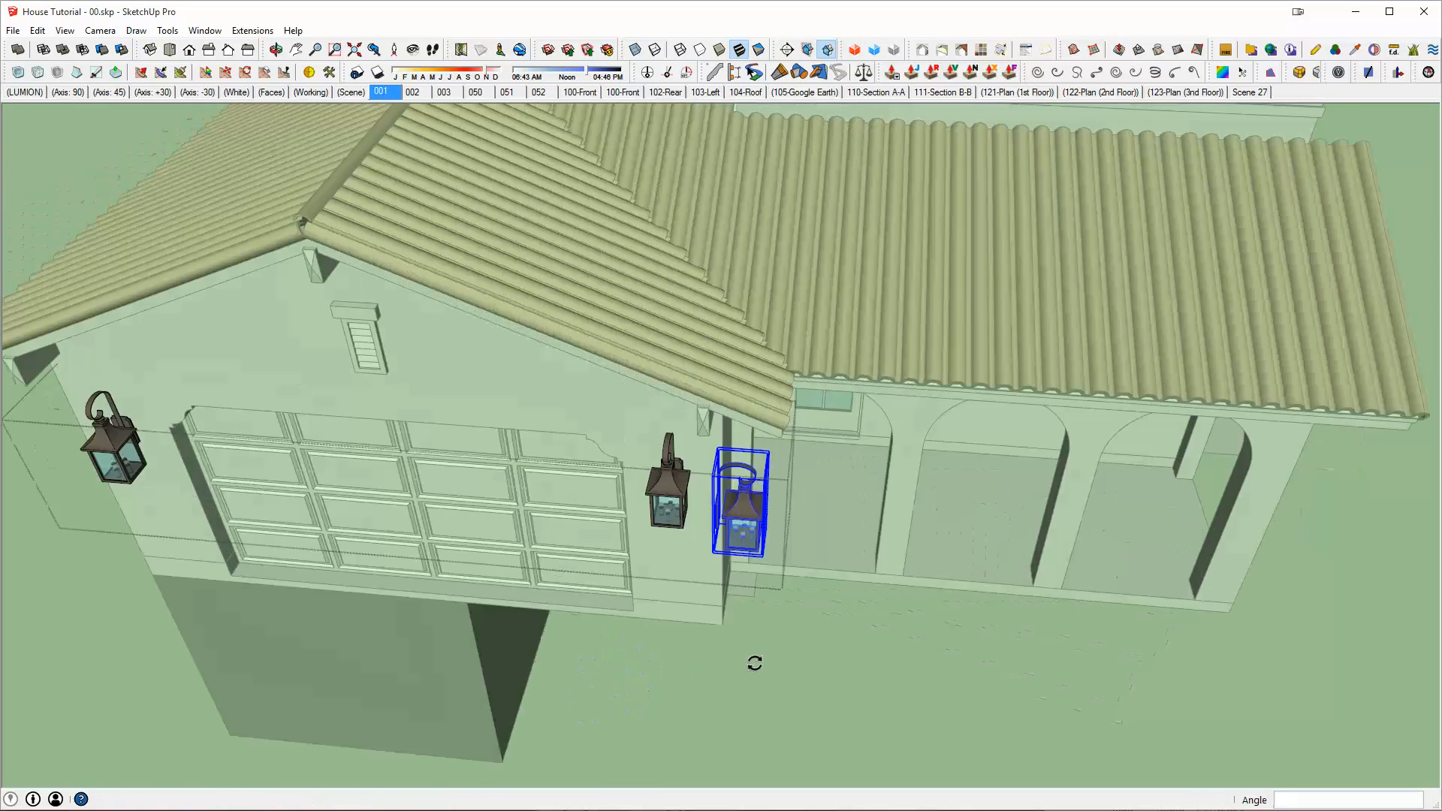
{"action": "key", "text": "m"}
{"action": "scroll", "coordinate": [725, 496], "scroll_direction": "up", "scroll_amount": 4}
{"action": "scroll", "coordinate": [684, 497], "scroll_direction": "up", "scroll_amount": 3}
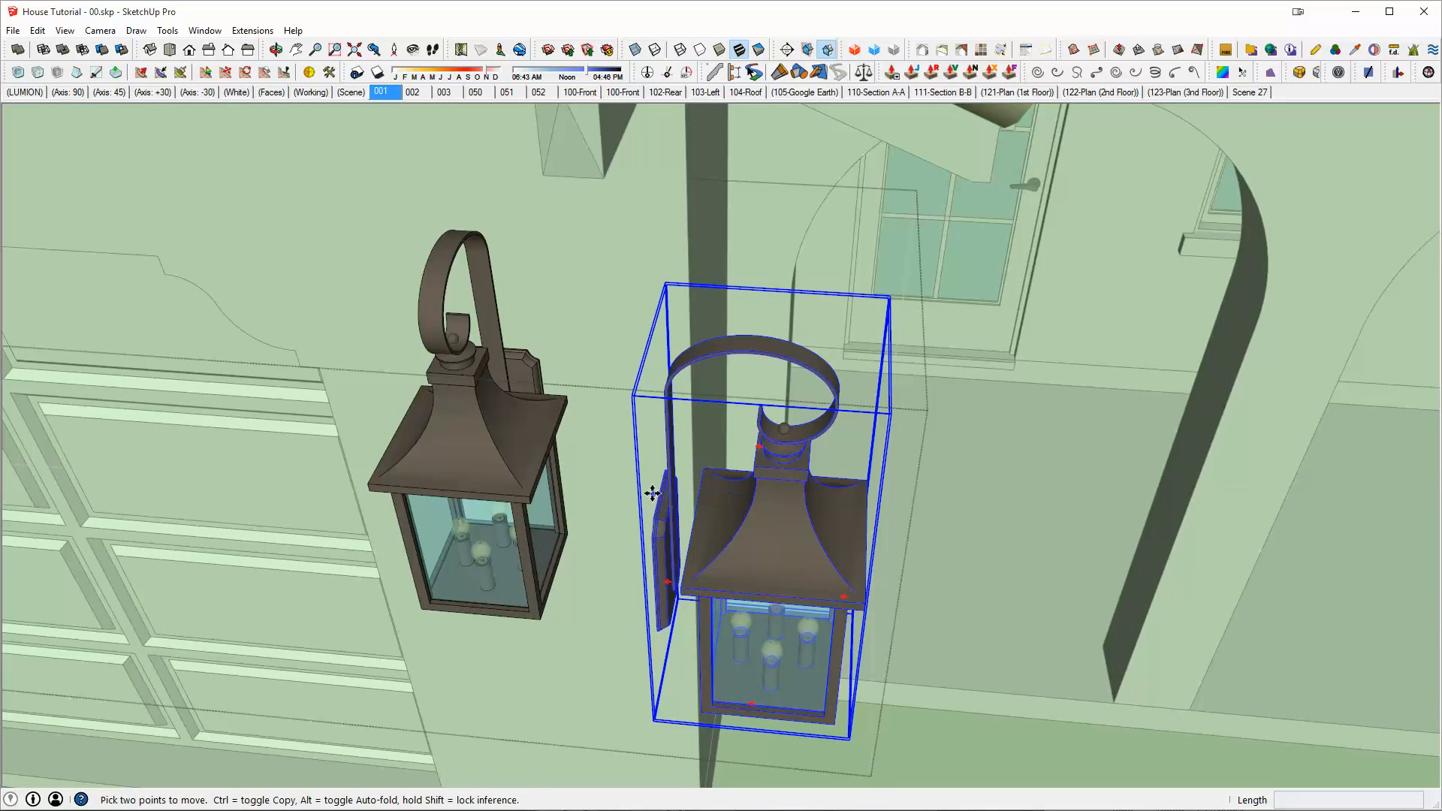
{"action": "left_click", "coordinate": [658, 493]}
{"action": "scroll", "coordinate": [834, 518], "scroll_direction": "down", "scroll_amount": 6}
{"action": "middle_click_drag", "start_coordinate": [1059, 474], "coordinate": [871, 319]}
{"action": "middle_click_drag", "start_coordinate": [679, 440], "coordinate": [623, 540], "text": "shift"}
{"action": "middle_click_drag", "start_coordinate": [623, 541], "coordinate": [511, 502]}
{"action": "scroll", "coordinate": [545, 485], "scroll_direction": "up", "scroll_amount": 2}
{"action": "key", "text": "ctrl"}
{"action": "left_click", "coordinate": [548, 465]}
Step: Erase the lantern from the side wall and leave the lantern group
{"action": "mouse_move", "coordinate": [892, 479]}
{"action": "middle_mouse_down"}
{"action": "mouse_move", "coordinate": [927, 446]}
{"action": "mouse_move", "coordinate": [421, 429]}
{"action": "mouse_move", "coordinate": [808, 364]}
{"action": "mouse_move", "coordinate": [789, 386]}
{"action": "middle_mouse_up"}
{"action": "key", "text": "e"}
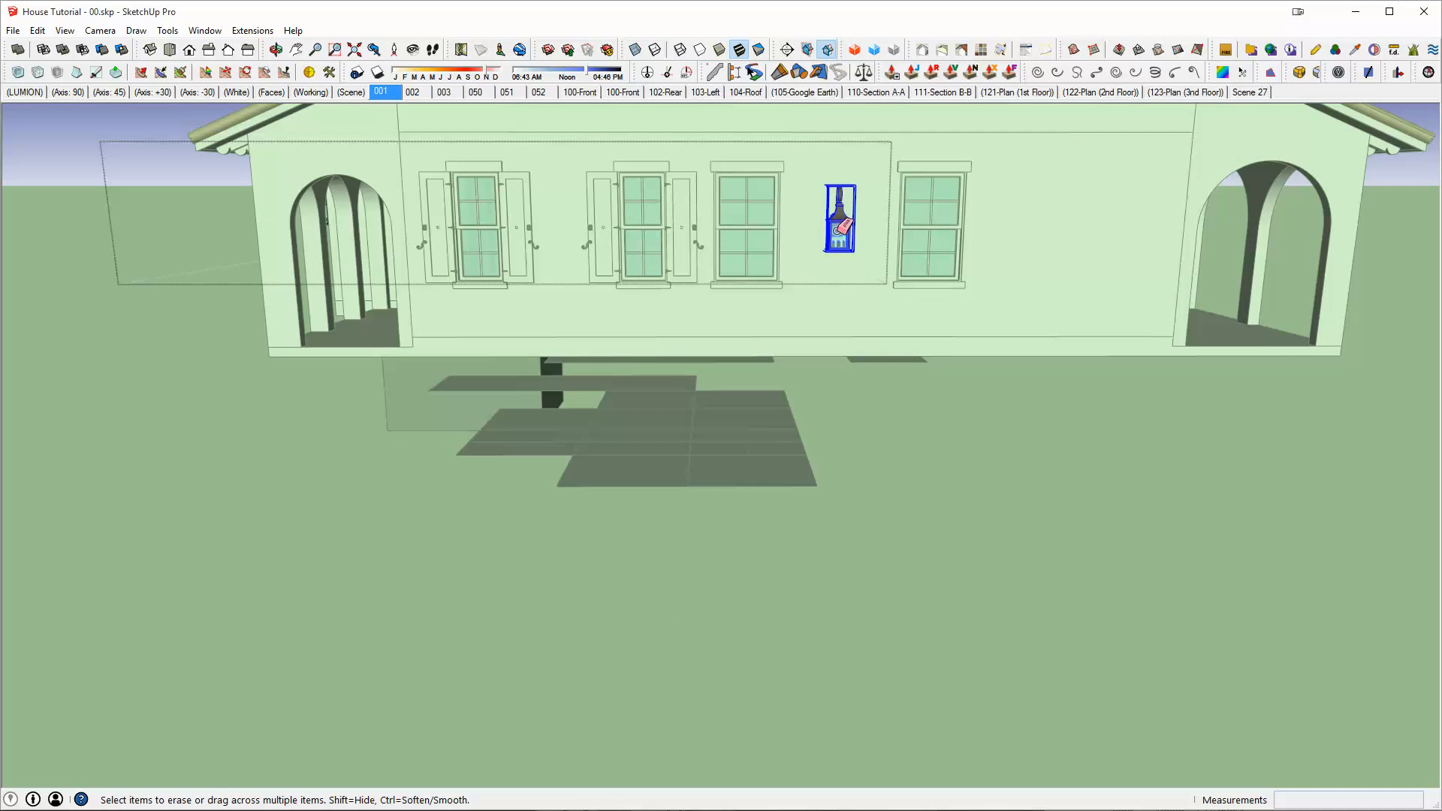
{"action": "left_click", "coordinate": [839, 223]}
{"action": "mouse_move", "coordinate": [850, 213]}
{"action": "middle_mouse_down"}
{"action": "mouse_move", "coordinate": [766, 290]}
{"action": "mouse_move", "coordinate": [1116, 268]}
{"action": "mouse_move", "coordinate": [767, 252]}
{"action": "middle_mouse_up"}
{"action": "key", "text": "space"}
{"action": "left_click", "coordinate": [761, 256]}
Step: Examine the two lanterns beside the garage door from the front and the side
{"action": "mouse_move", "coordinate": [561, 323]}
{"action": "middle_mouse_down"}
{"action": "mouse_move", "coordinate": [814, 293]}
{"action": "mouse_move", "coordinate": [799, 362]}
{"action": "mouse_move", "coordinate": [759, 429]}
{"action": "mouse_move", "coordinate": [694, 432]}
{"action": "middle_mouse_up"}
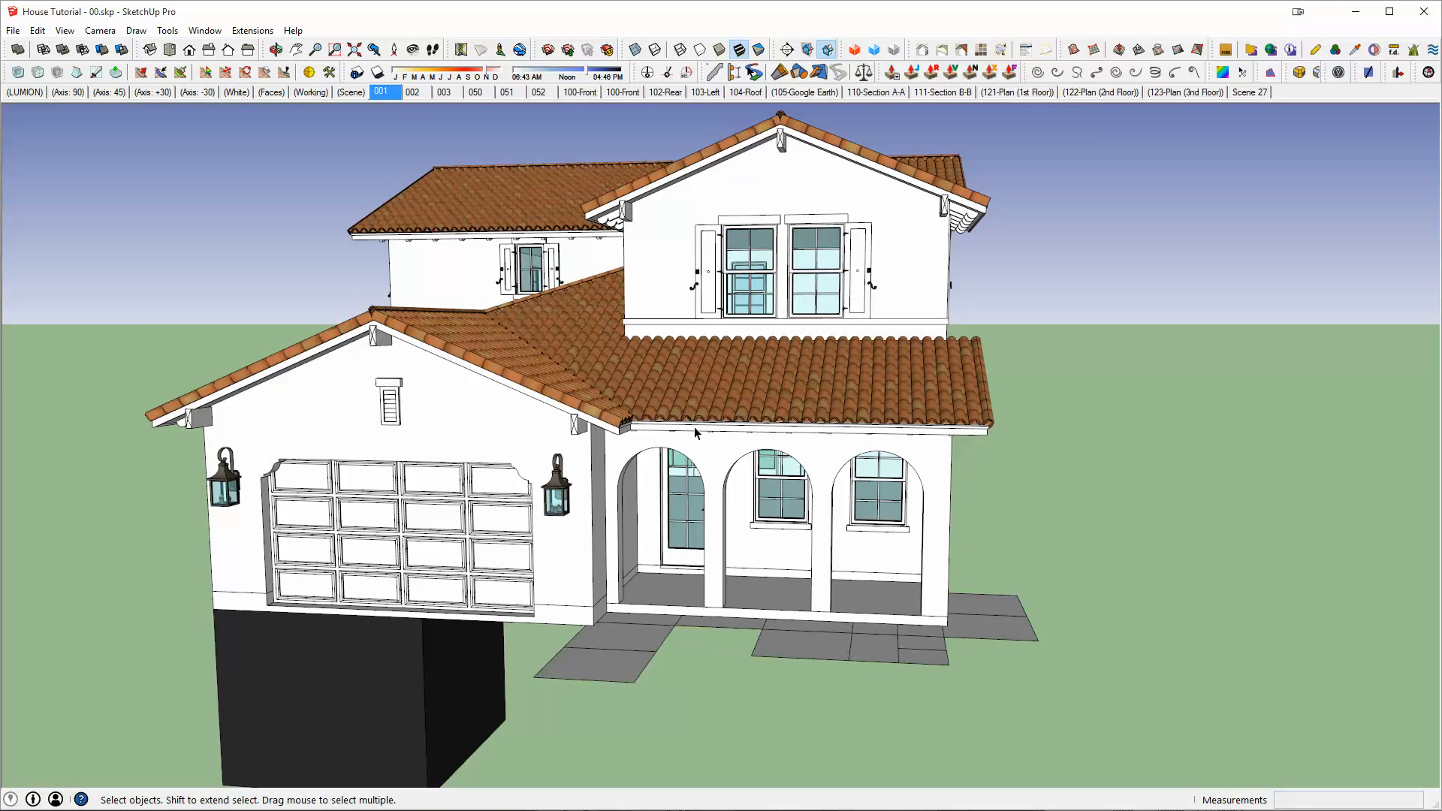
{"action": "middle_click_drag", "start_coordinate": [615, 490], "coordinate": [595, 489]}
{"action": "scroll", "coordinate": [593, 489], "scroll_direction": "up", "scroll_amount": 3}
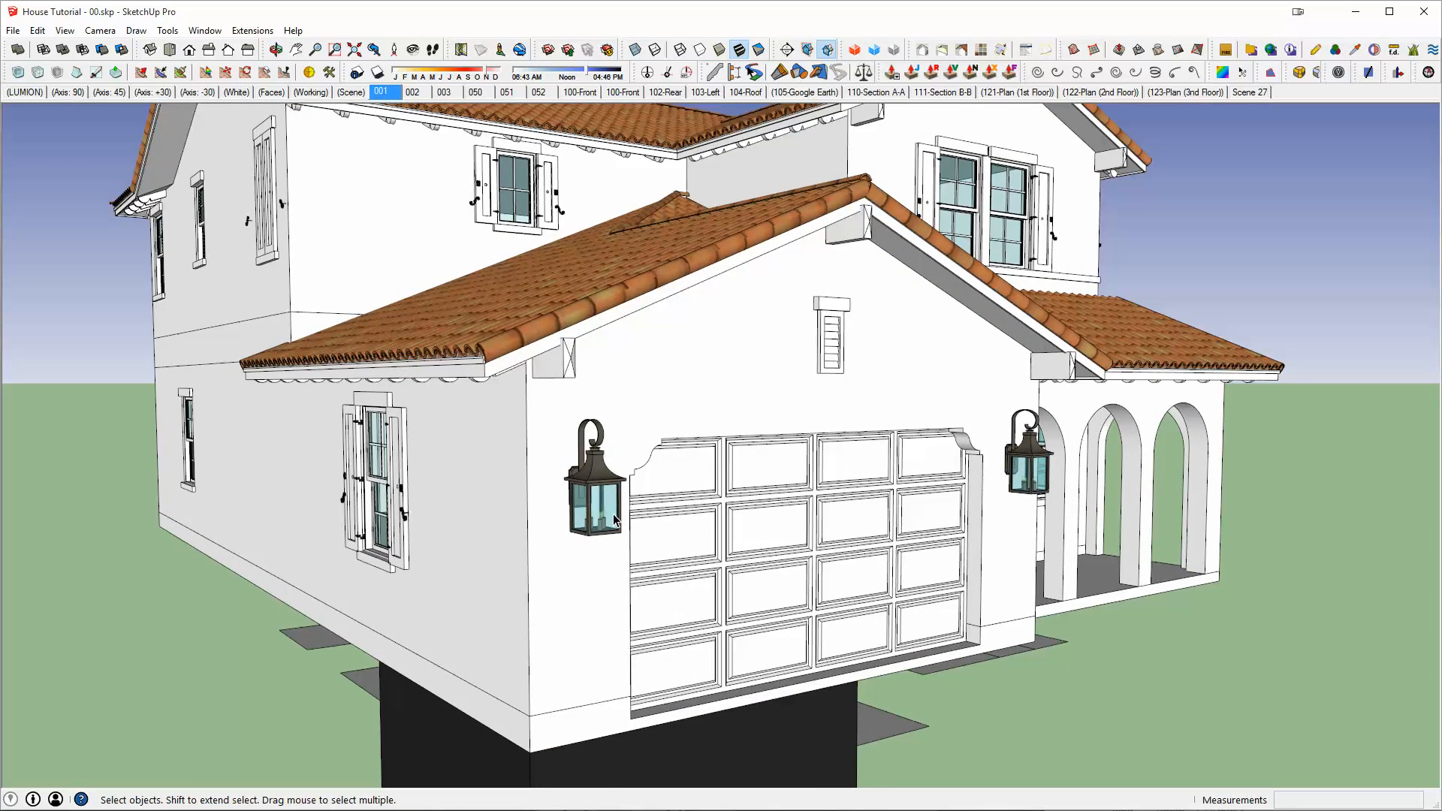
{"action": "scroll", "coordinate": [612, 514], "scroll_direction": "up", "scroll_amount": 5}
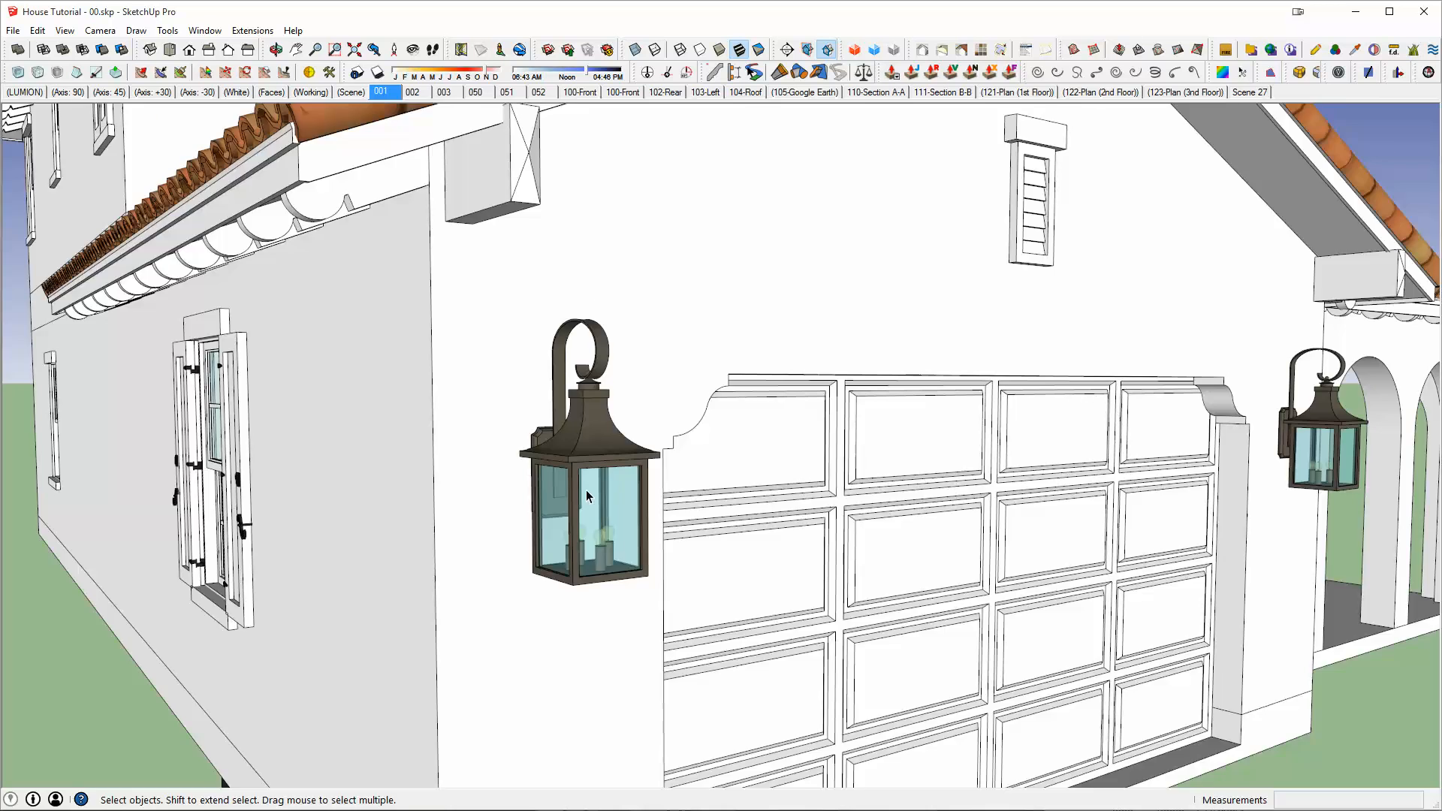
{"action": "middle_click_drag", "start_coordinate": [587, 496], "coordinate": [698, 365]}
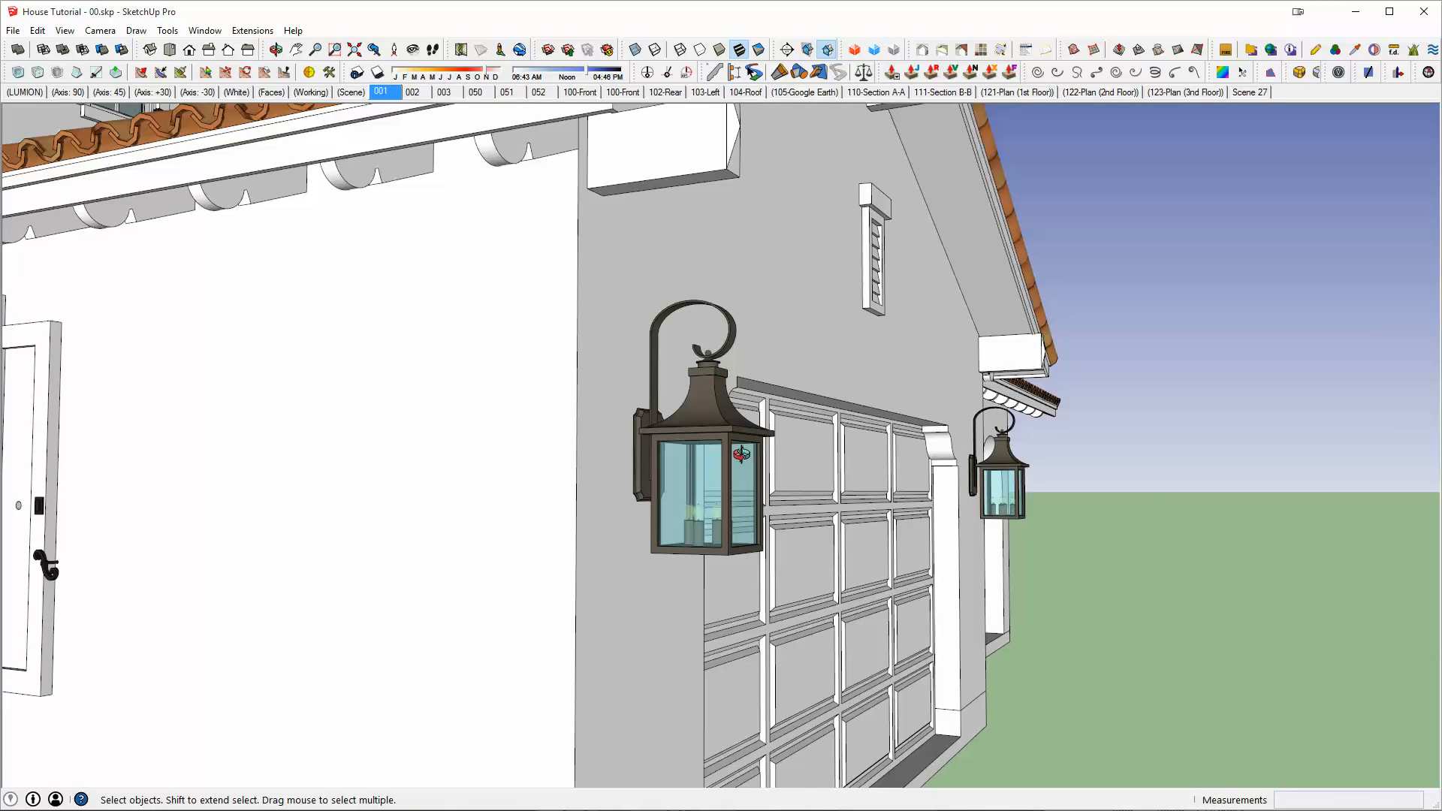
{"action": "middle_click_drag", "start_coordinate": [741, 453], "coordinate": [331, 386]}
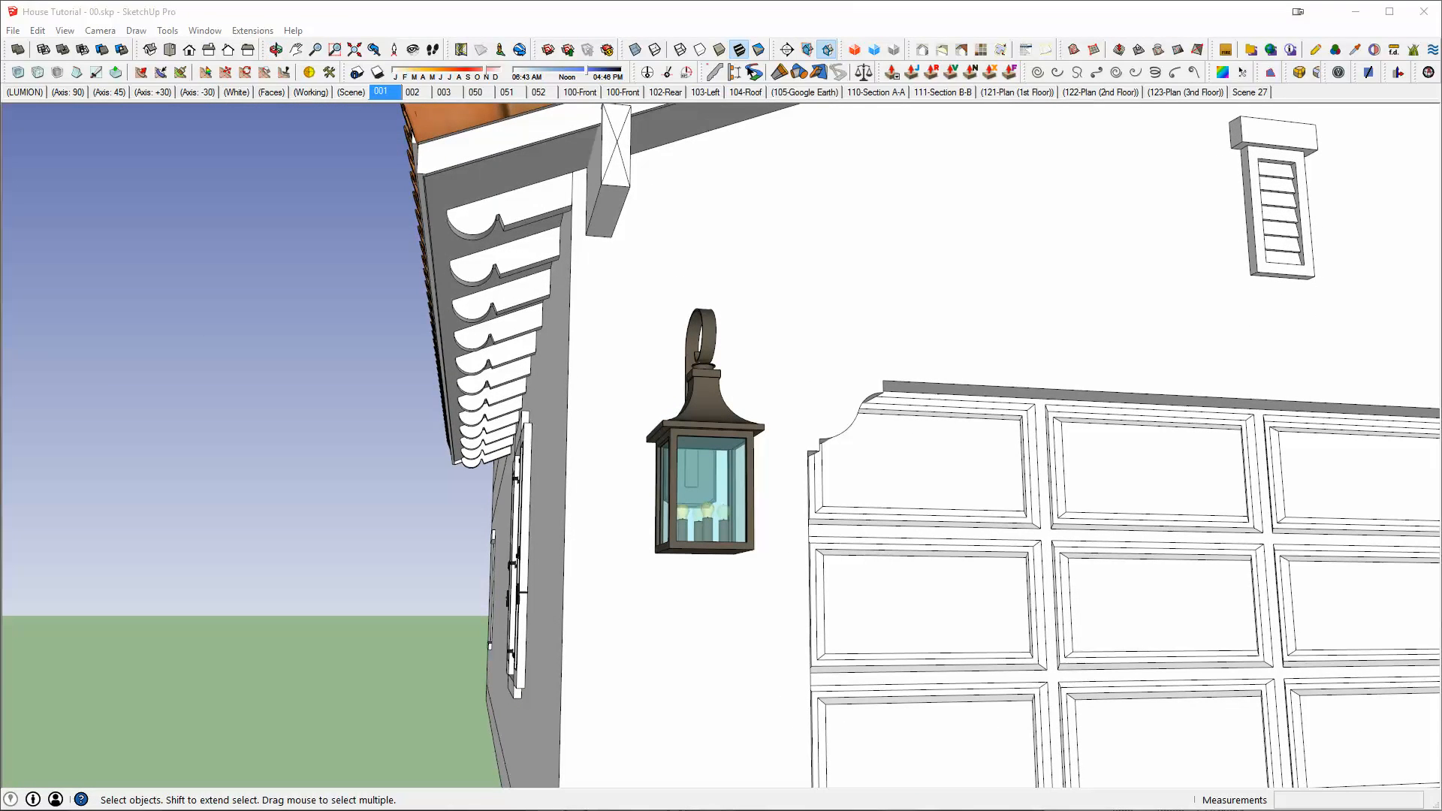
Step: Switch to Blocks - Elevations - Lights.skp, close the materials window and examine the fixtures along the display wall
{"action": "key", "text": "alt+Tab"}
{"action": "left_click", "coordinate": [906, 161]}
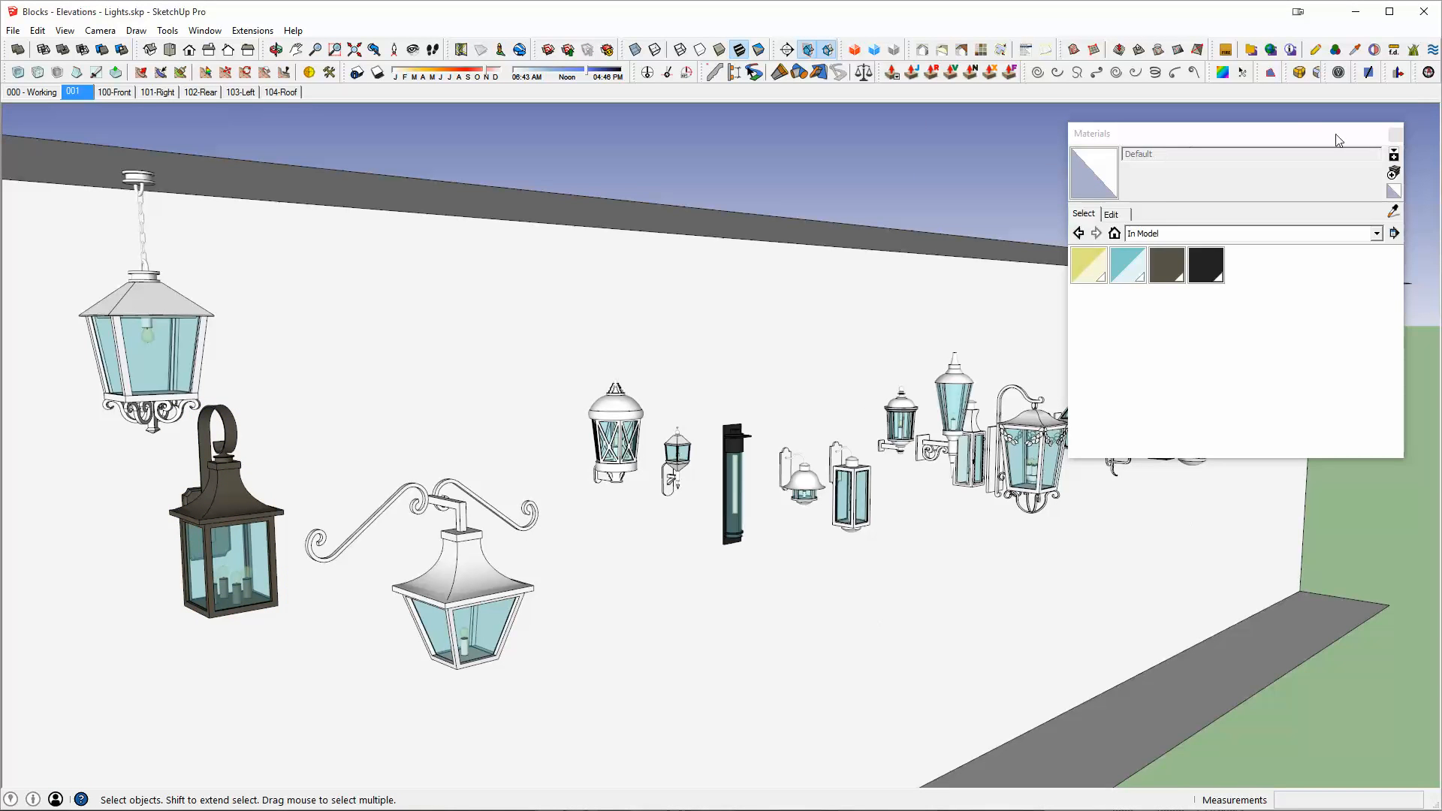
{"action": "left_click", "coordinate": [1396, 136]}
{"action": "middle_click_drag", "start_coordinate": [1108, 439], "coordinate": [1049, 381]}
{"action": "scroll", "coordinate": [1117, 421], "scroll_direction": "down", "scroll_amount": 3}
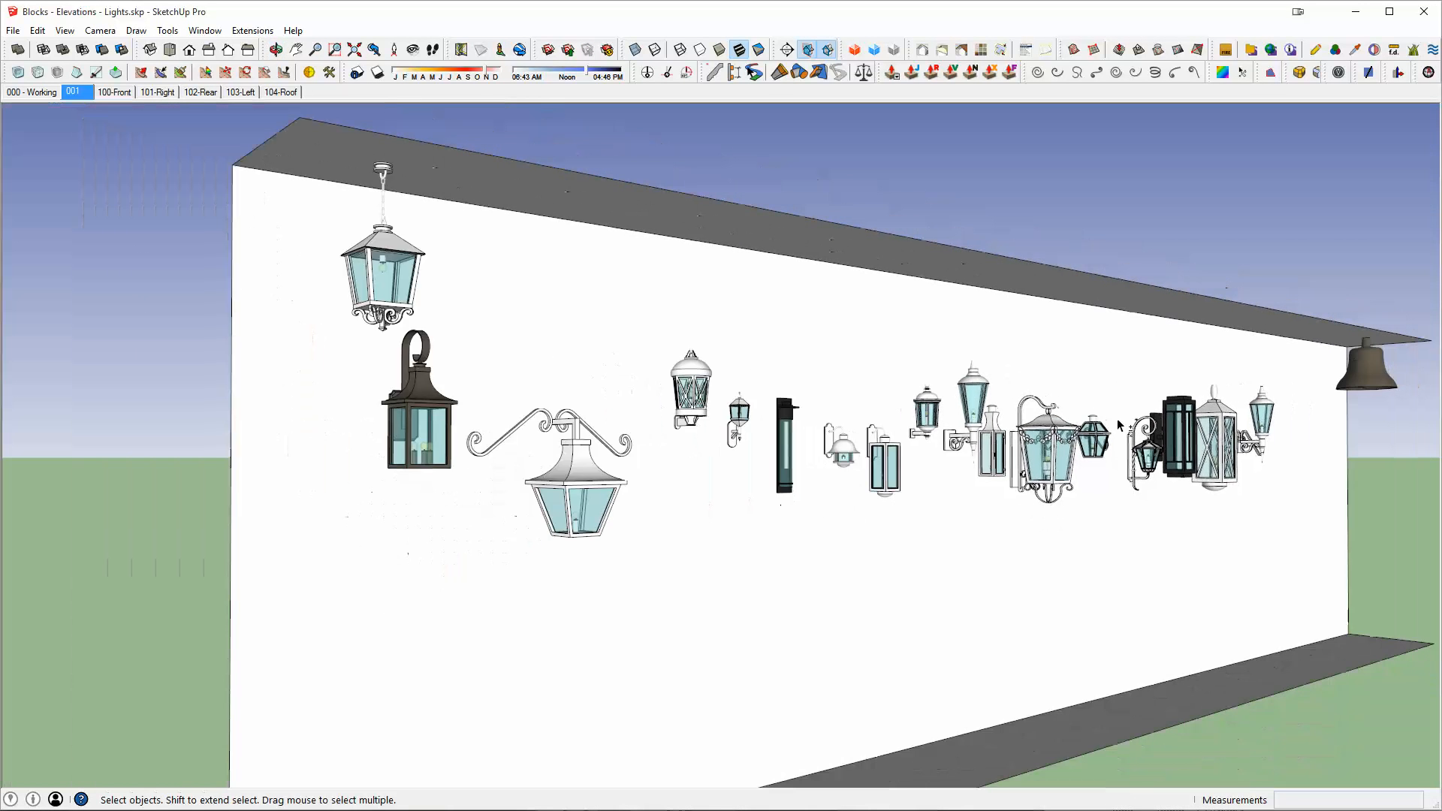
{"action": "middle_click_drag", "start_coordinate": [834, 418], "coordinate": [753, 401]}
{"action": "middle_click_drag", "start_coordinate": [830, 371], "coordinate": [1286, 419]}
{"action": "middle_click_drag", "start_coordinate": [335, 527], "coordinate": [466, 507]}
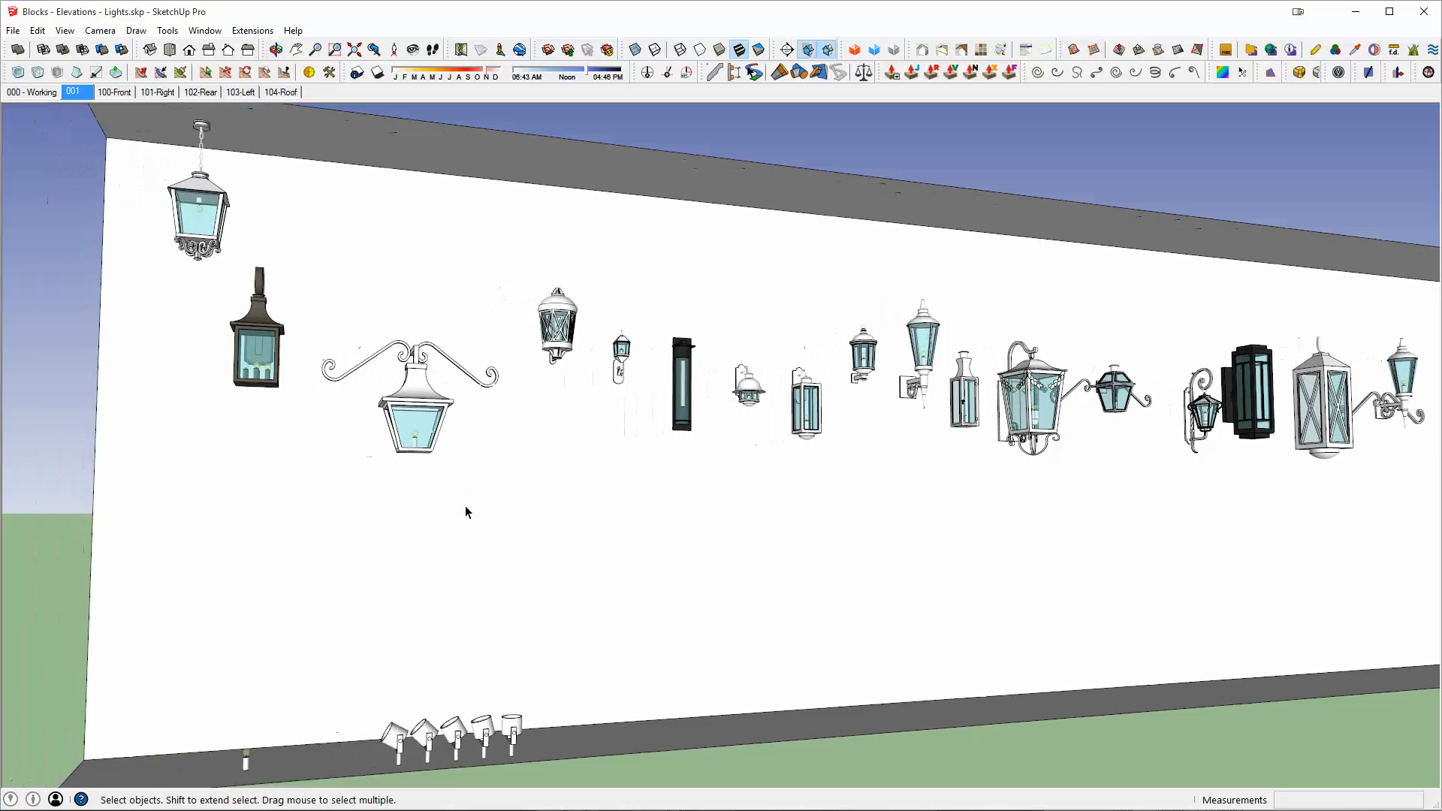
{"action": "middle_click_drag", "start_coordinate": [1227, 380], "coordinate": [1119, 396]}
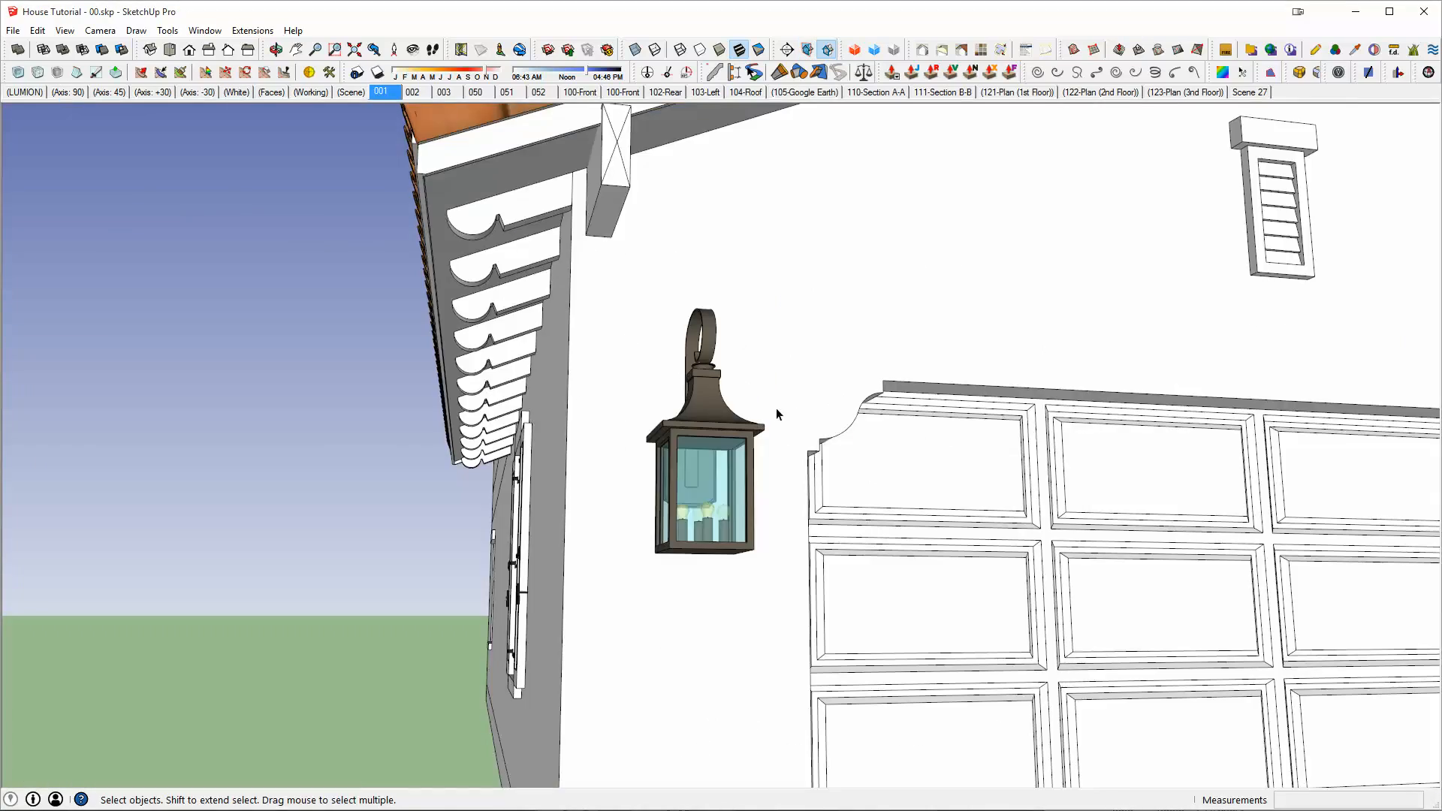
Step: Return to House Tutorial - 00.skp and view the garage lanterns together with the arched porch
{"action": "middle_click_drag", "start_coordinate": [777, 408], "coordinate": [661, 259]}
{"action": "middle_click_drag", "start_coordinate": [570, 239], "coordinate": [401, 383]}
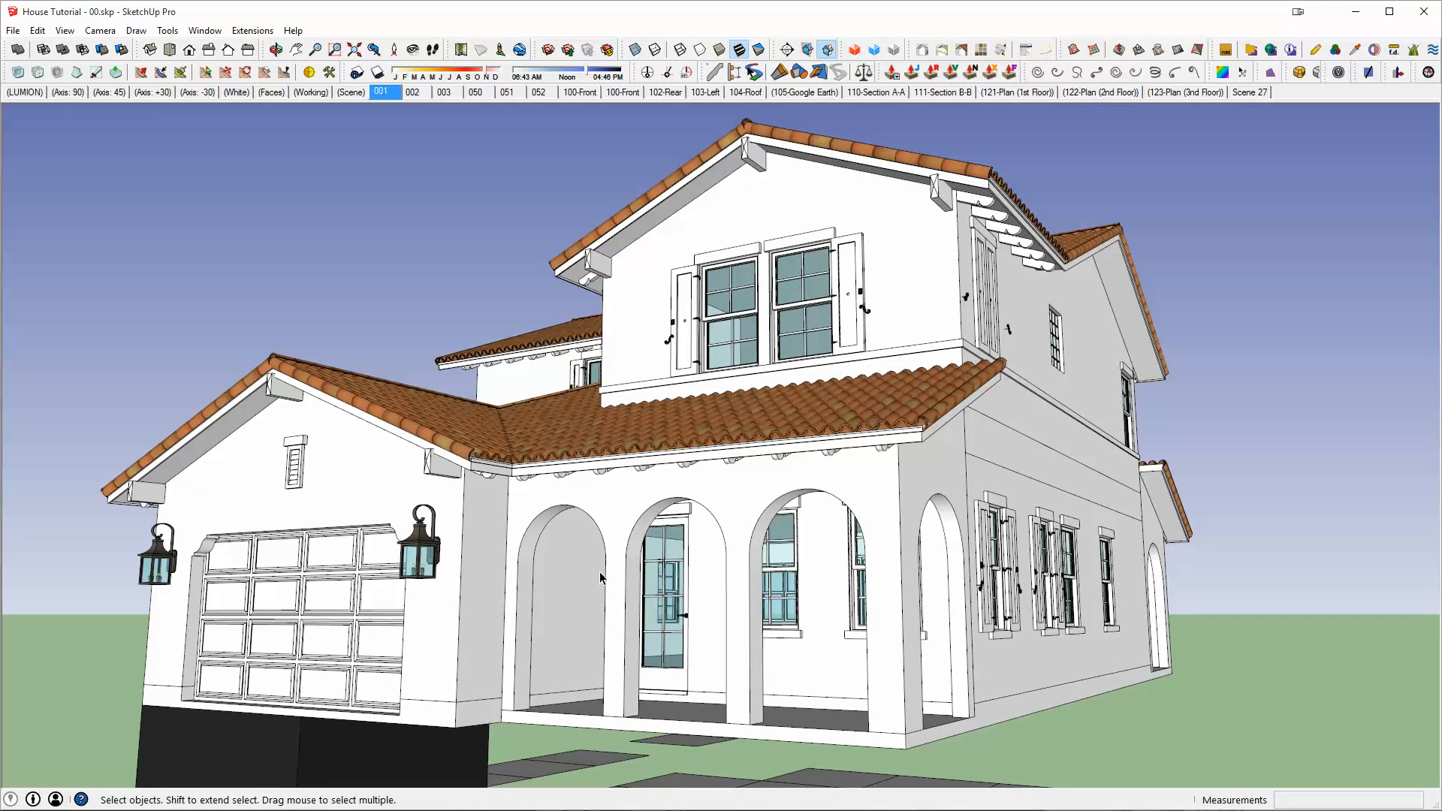
{"action": "middle_click_drag", "start_coordinate": [600, 578], "coordinate": [682, 451]}
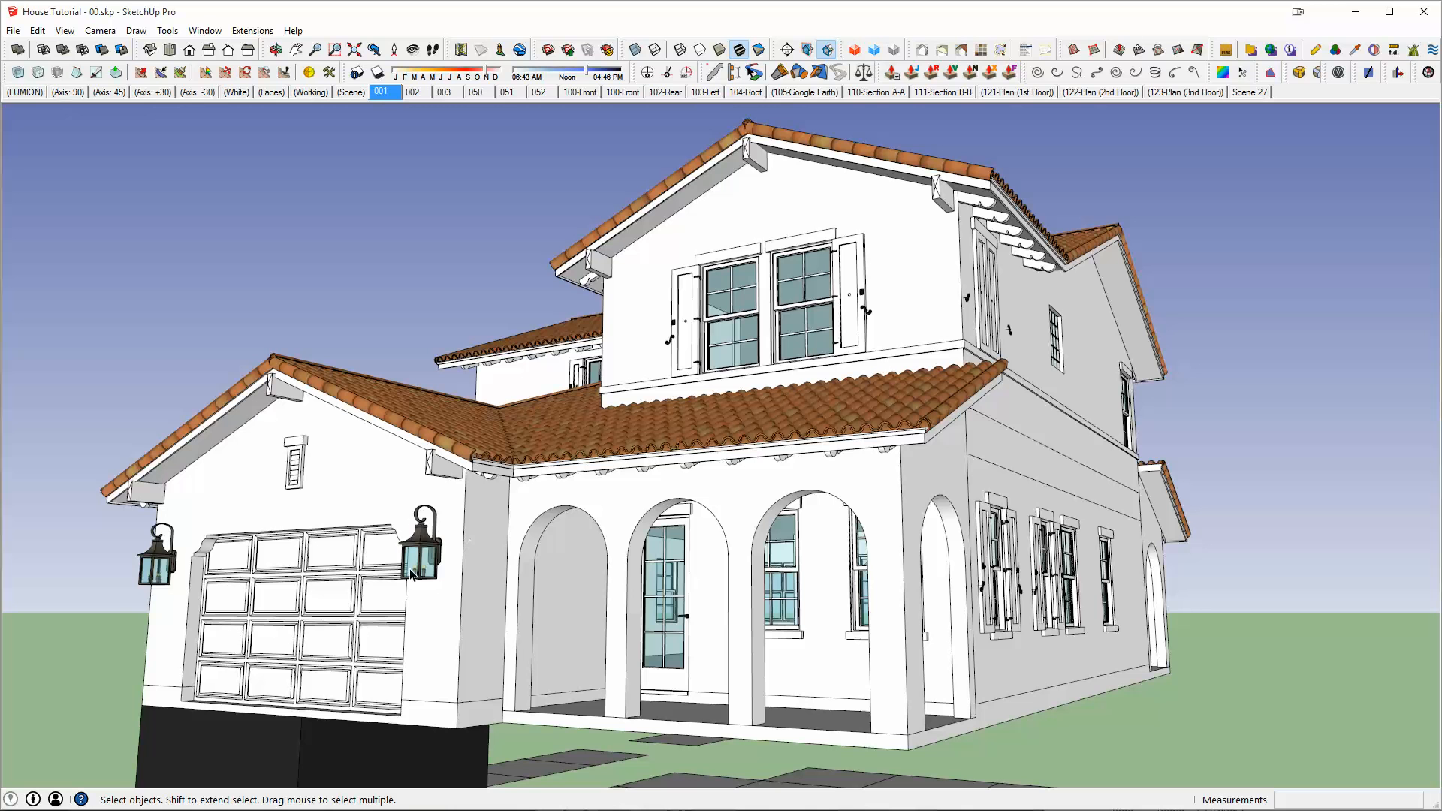